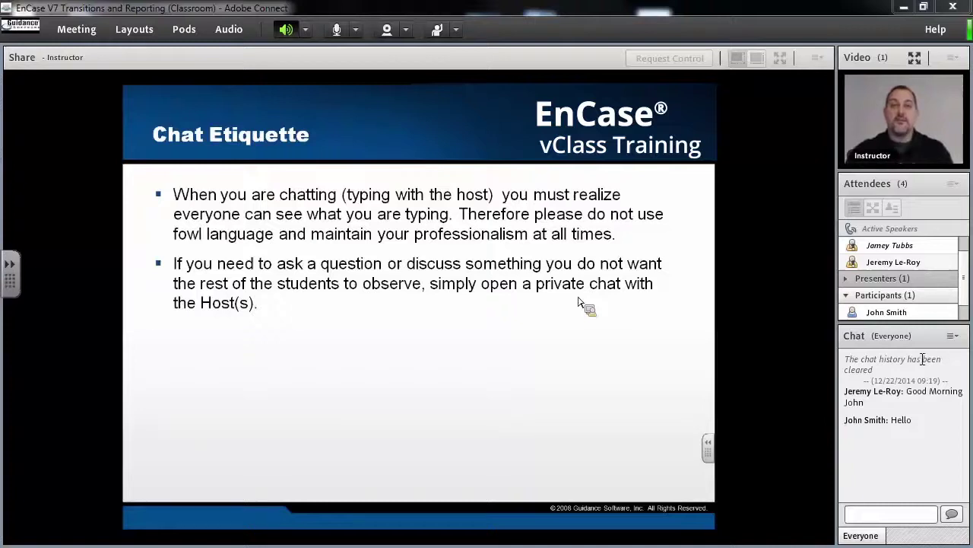
Send the host a private chat message saying 'Can I ask a question'.
mouse_move(843, 252)
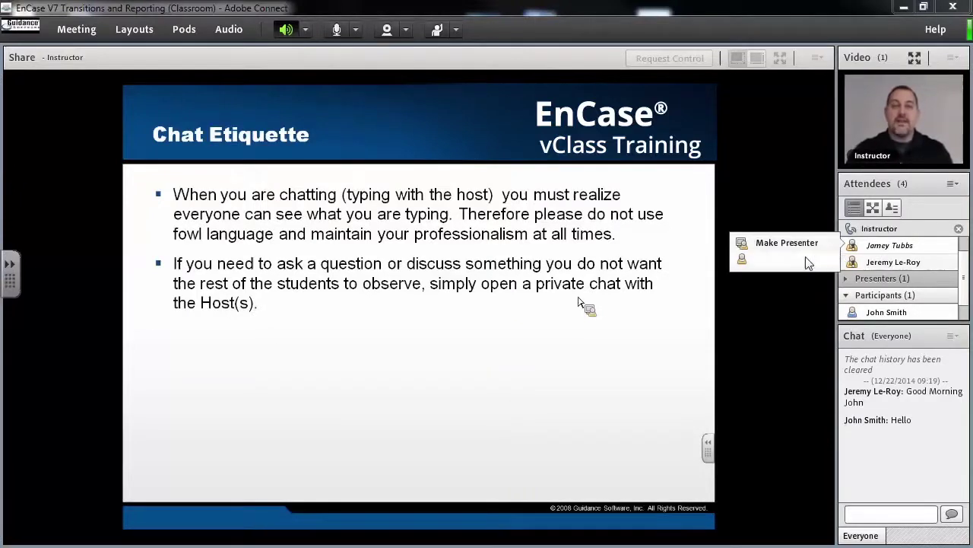
mouse_move(864, 264)
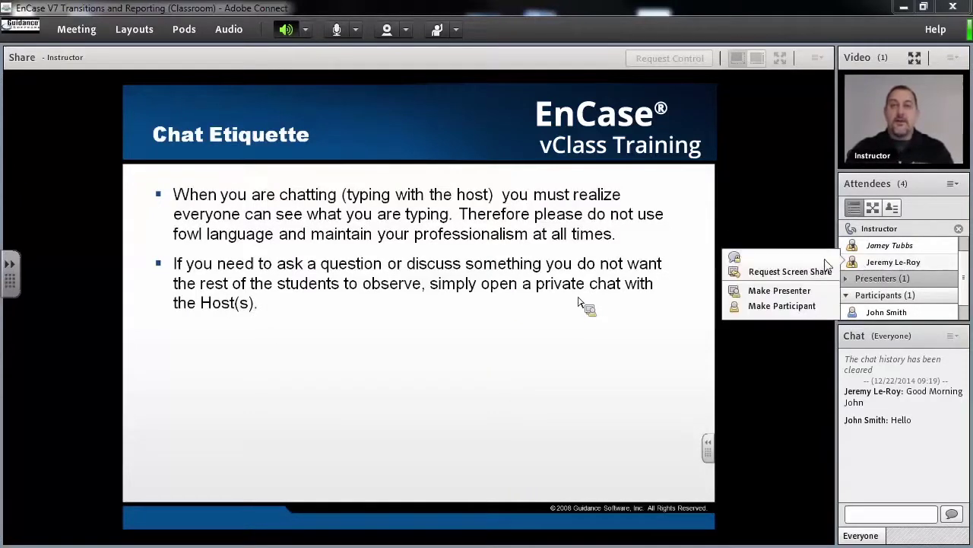
left_click(791, 256)
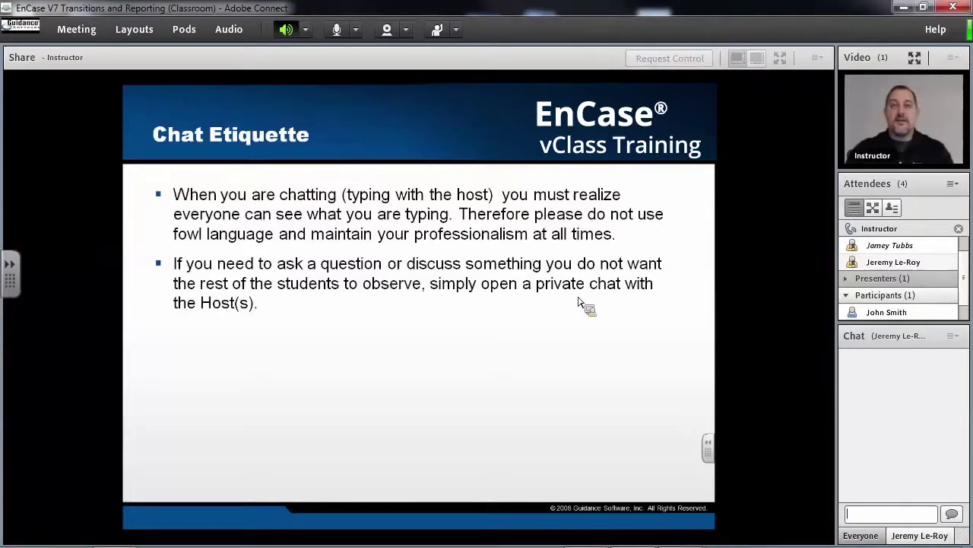
type("Can I a")
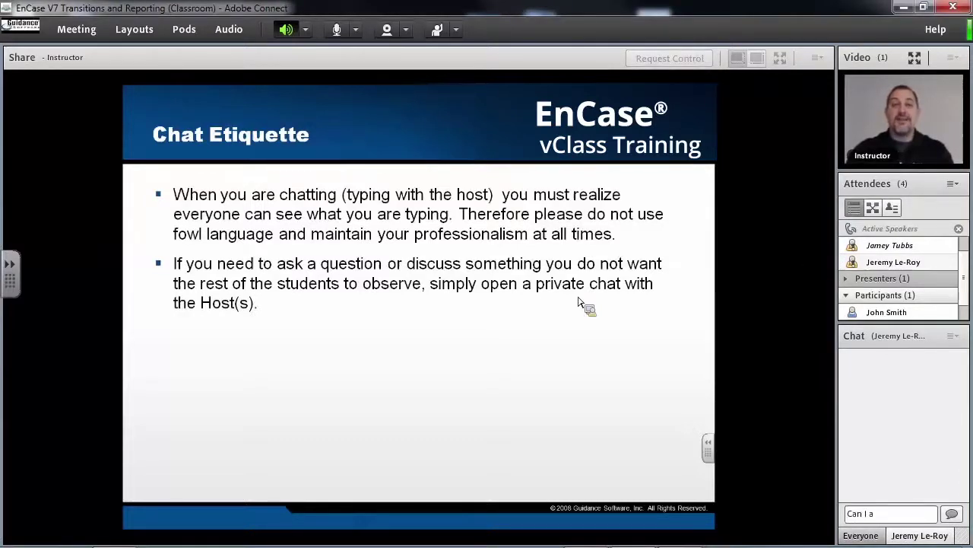
type("sk a question")
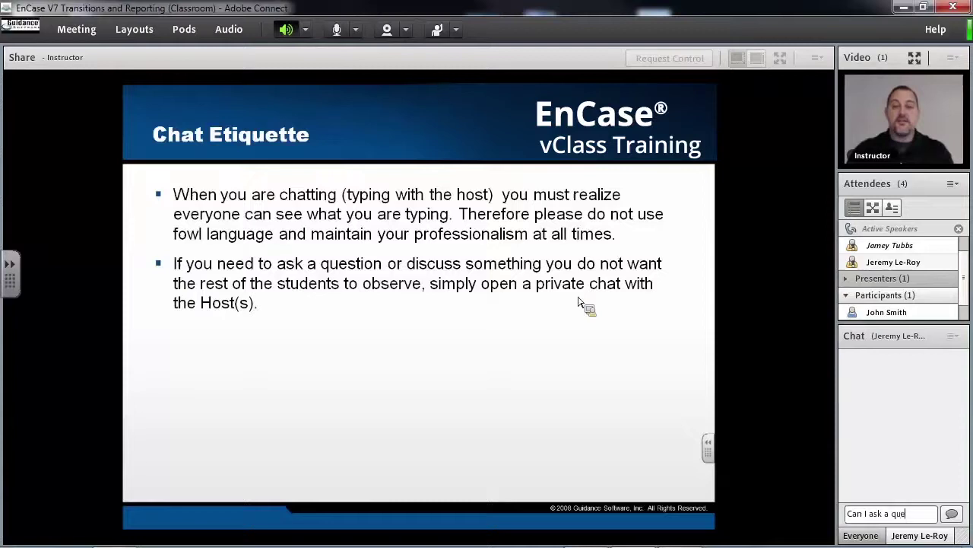
key("Return")
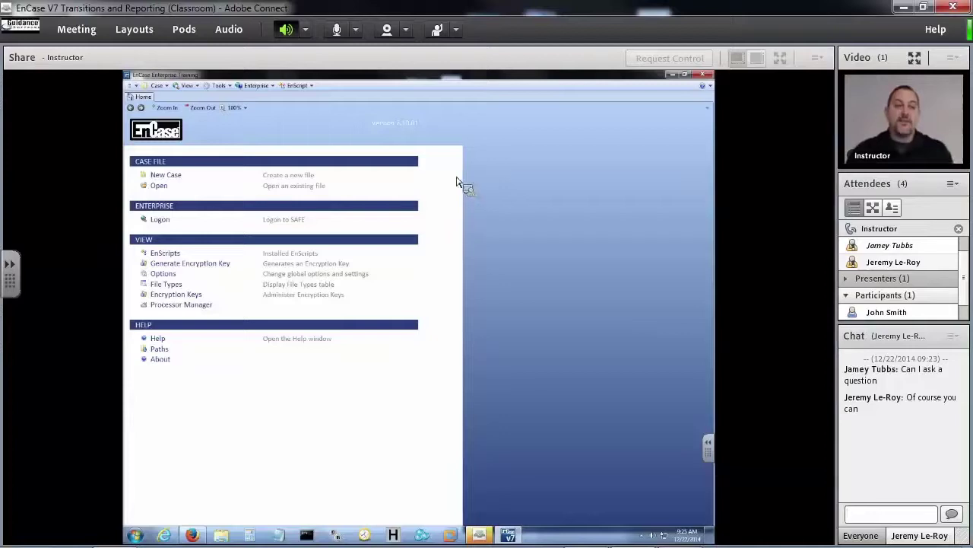
Start a new case and name it 'vClass test'.
left_click(162, 177)
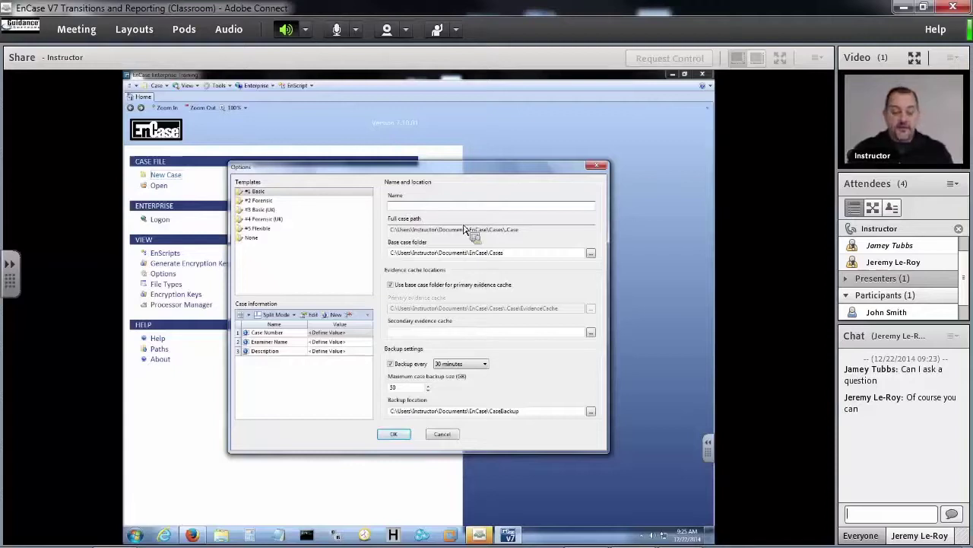
type("V")
key("BackSpace")
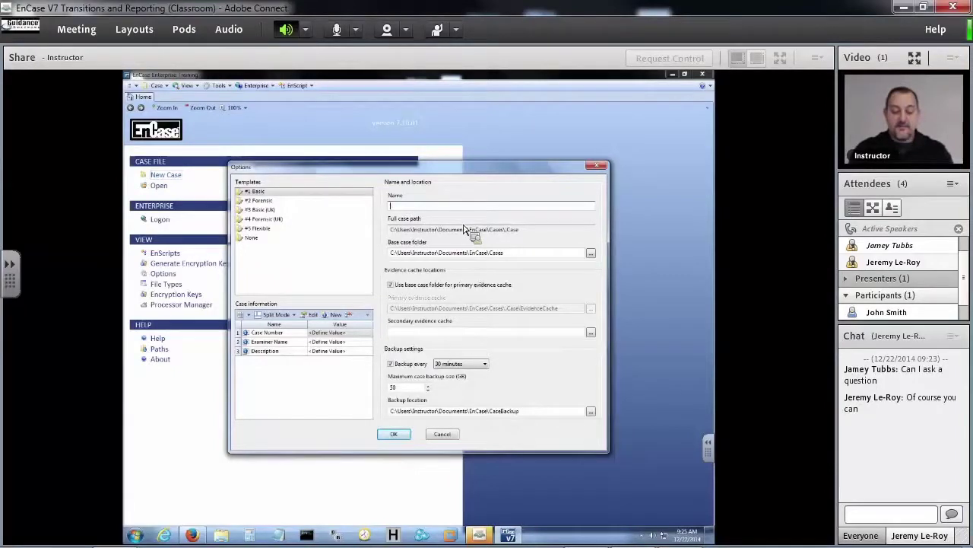
type("vClass test")
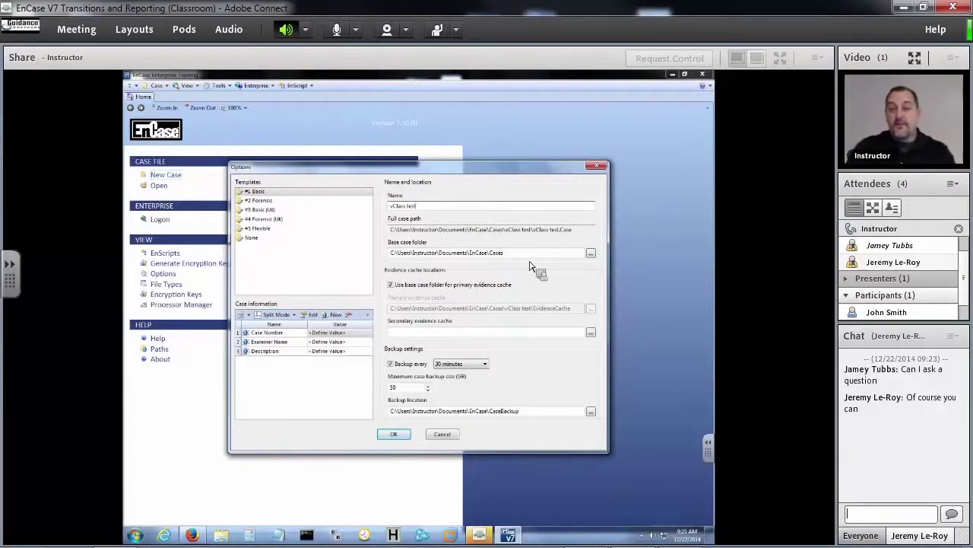
Point the base case folder at the Cases (D:) drive and change it to D:\cases.
left_click(591, 253)
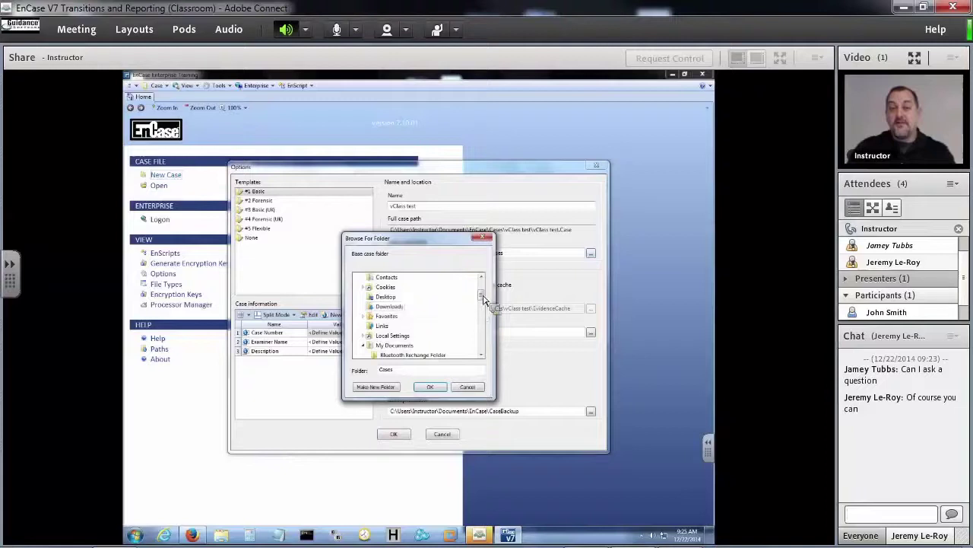
left_click_drag(482, 295, 480, 346)
left_click(386, 346)
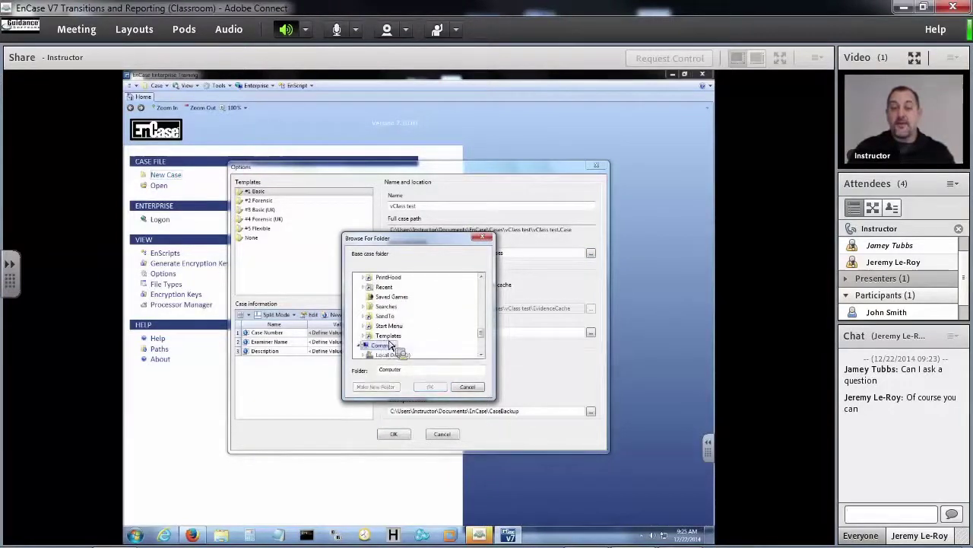
scroll(392, 350, "down", 1)
left_click(388, 335)
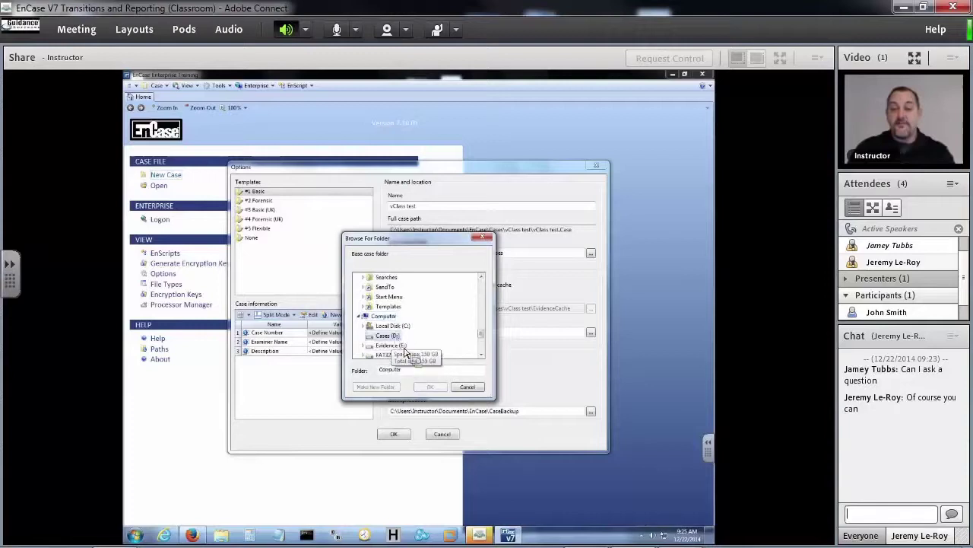
left_click(431, 386)
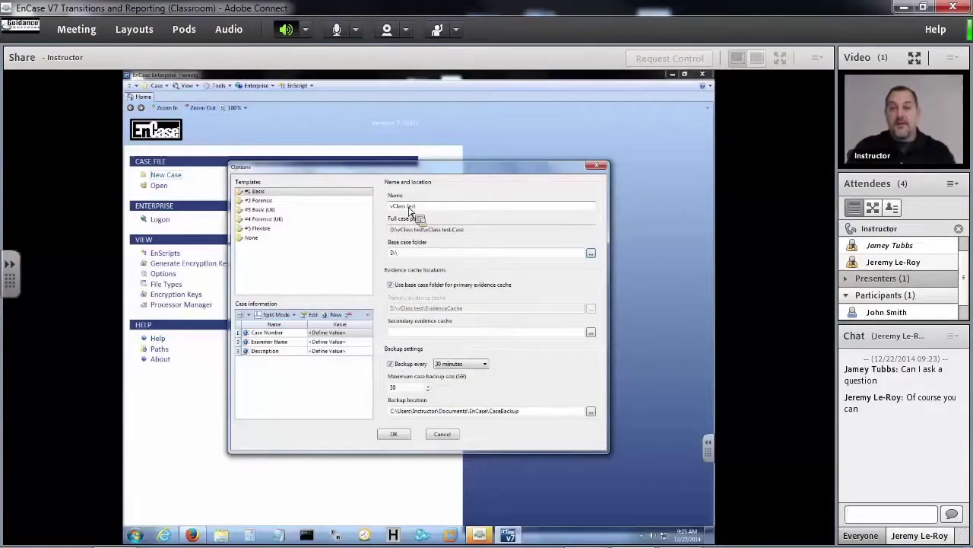
left_click_drag(417, 205, 384, 206)
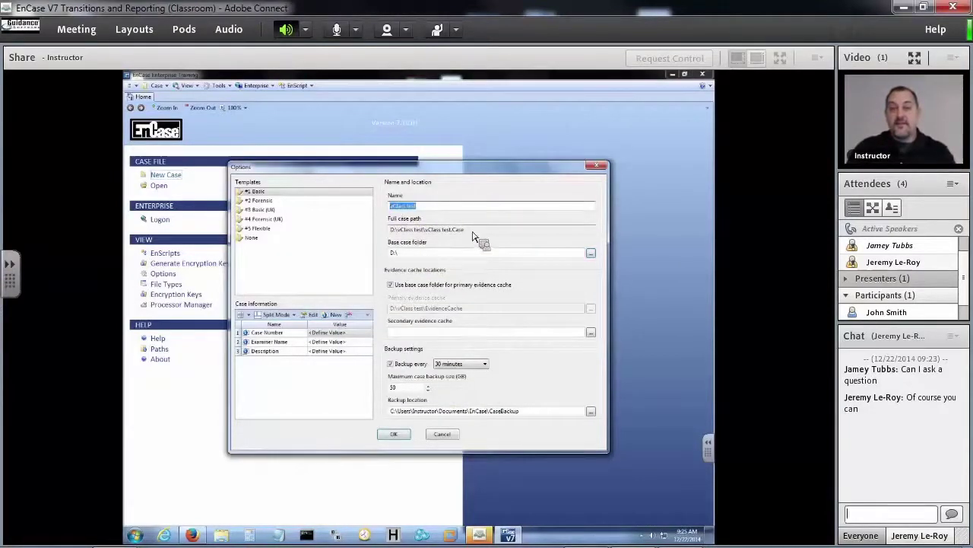
left_click_drag(462, 229, 391, 254)
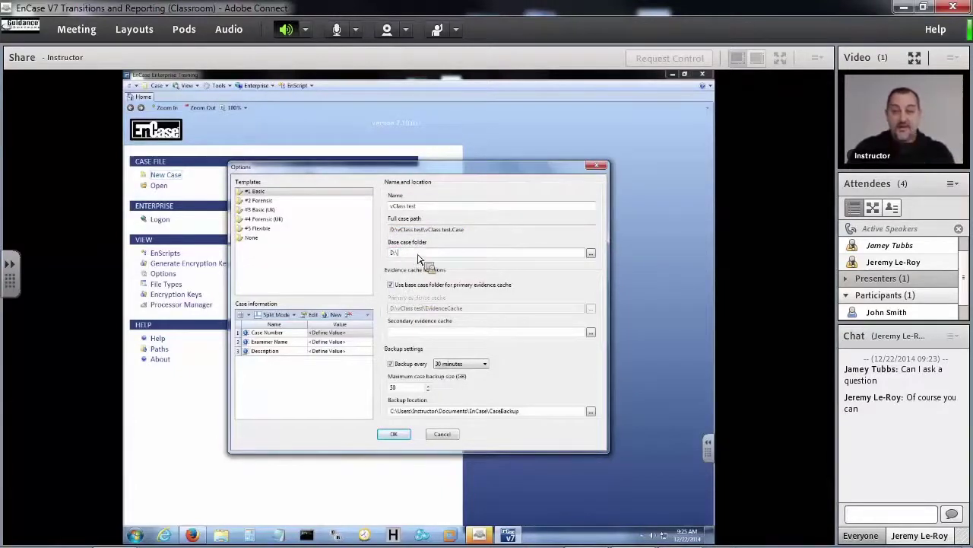
type("D:\\cases")
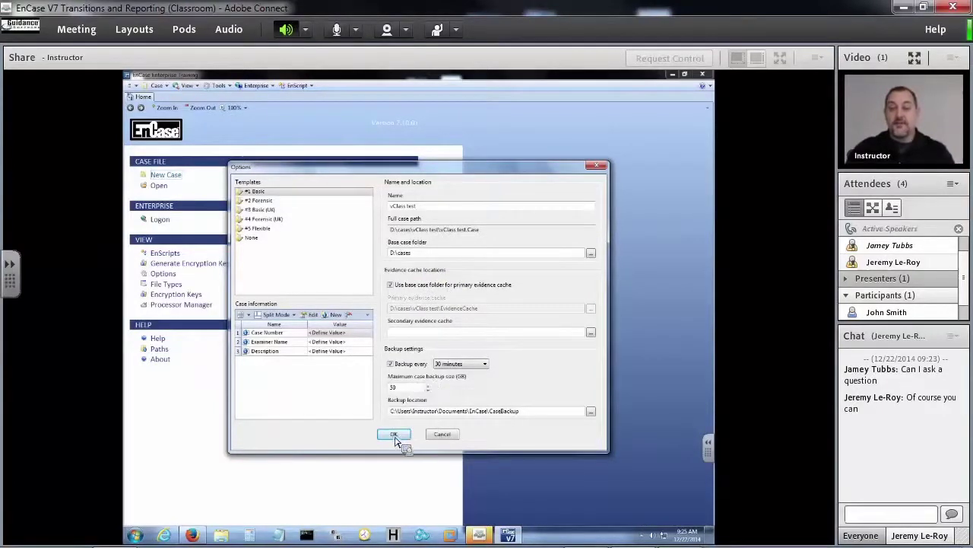
Fill in case number 001 and the examiner's name in the case information.
double_click(352, 335)
type("001")
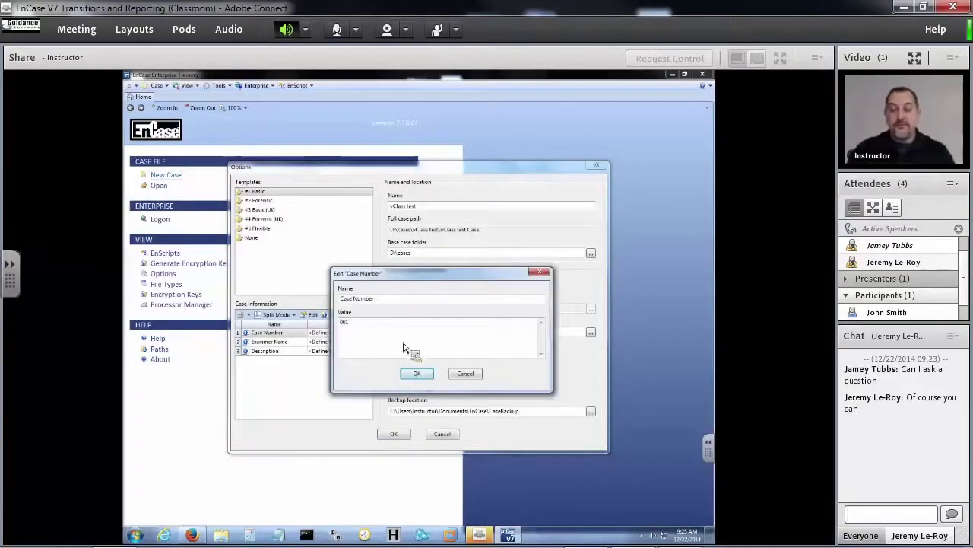
left_click(417, 372)
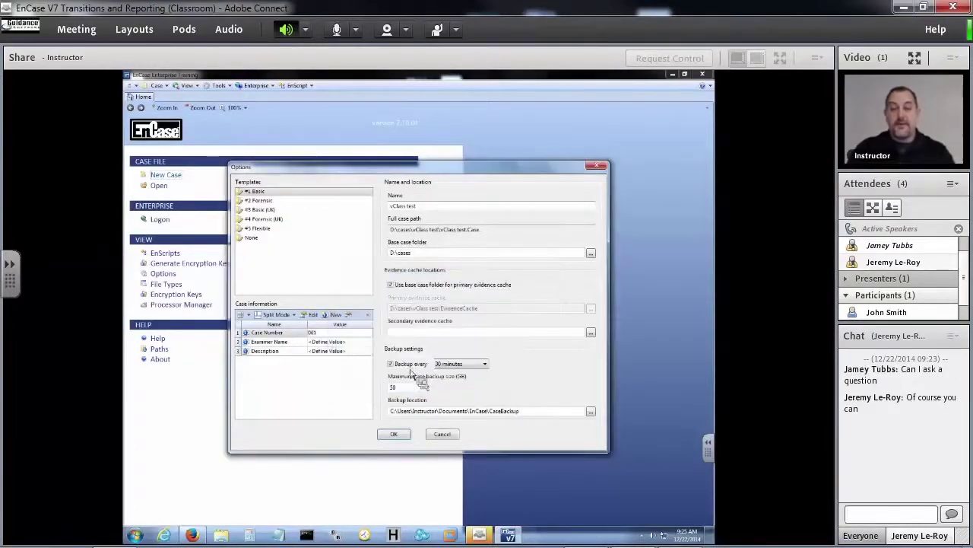
double_click(349, 344)
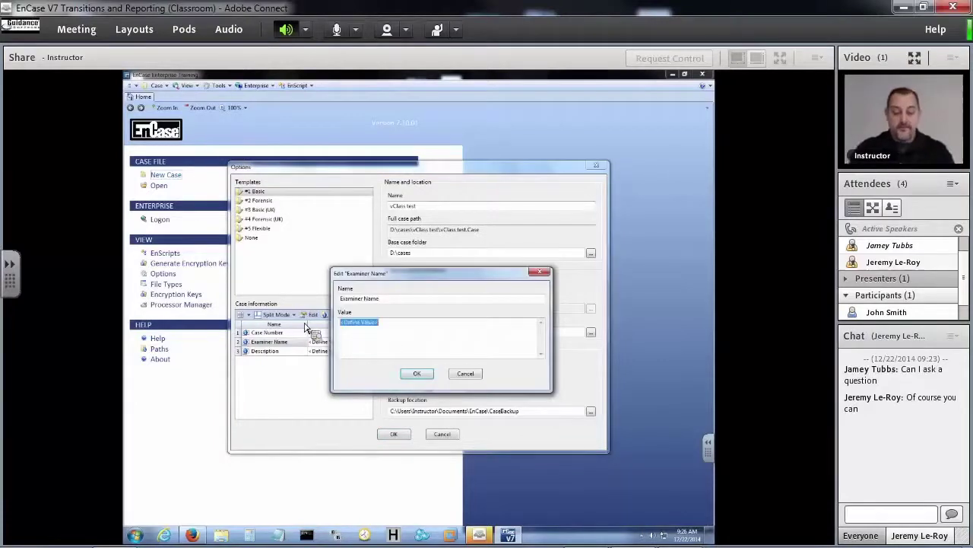
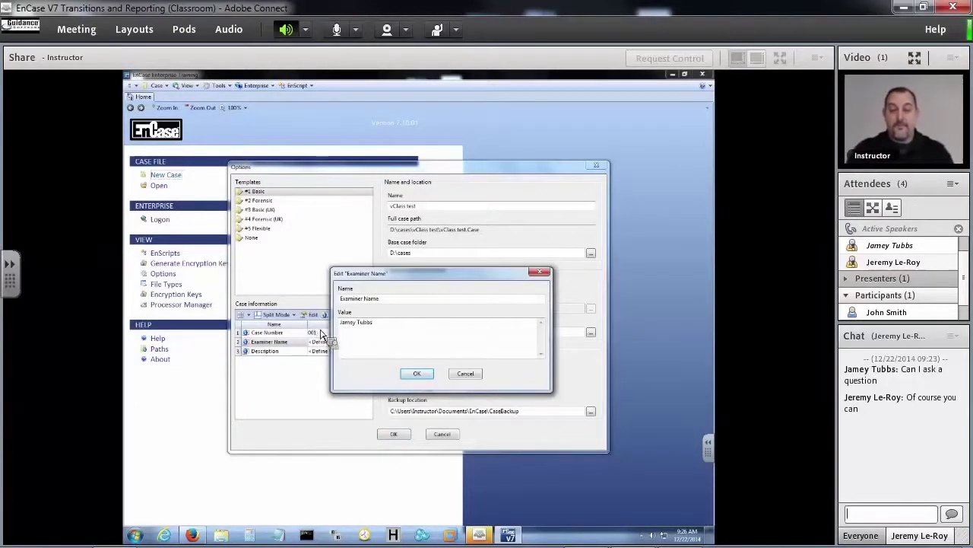
left_click(420, 373)
Set the description to 'High Profile Case for HR', accept the options, and create D:\cases.
double_click(326, 355)
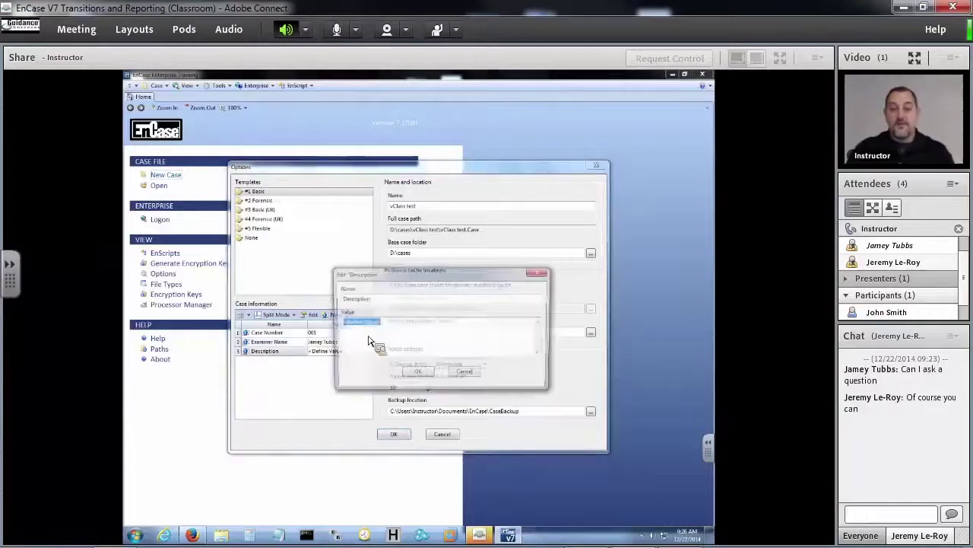
type("H")
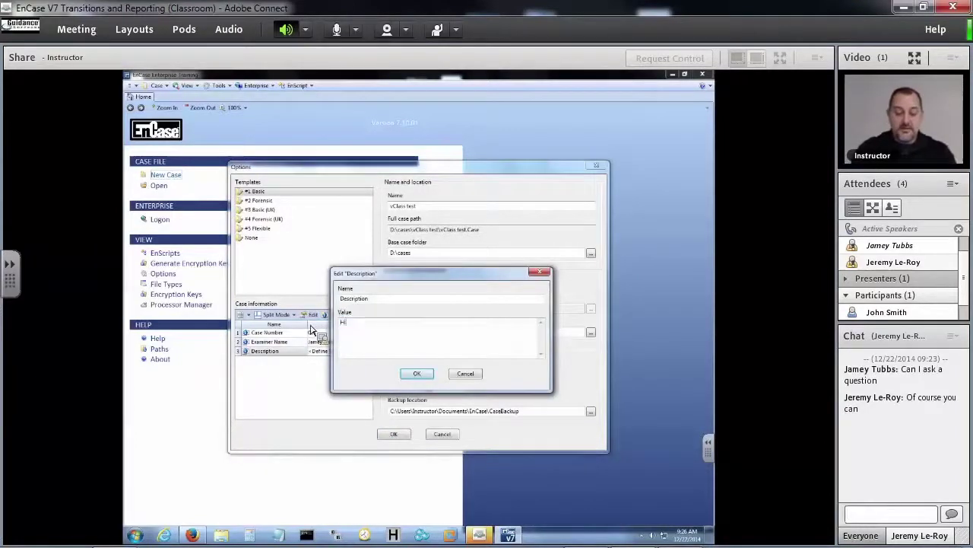
type("igh Profi")
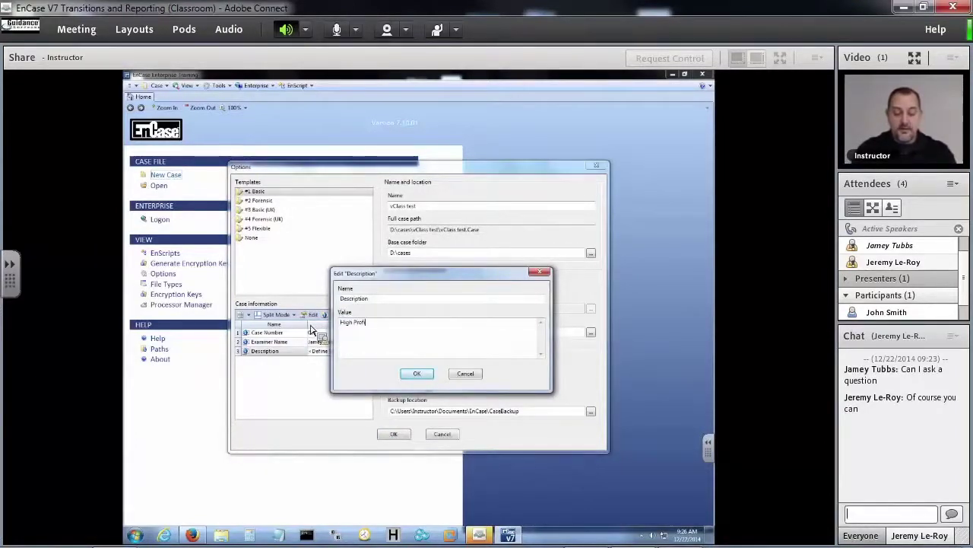
type("le Case ")
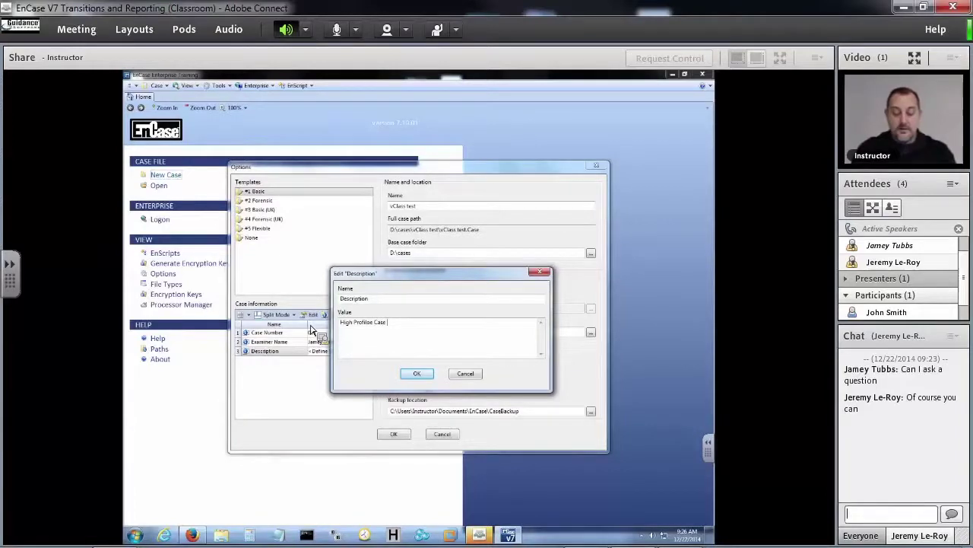
type("for HR")
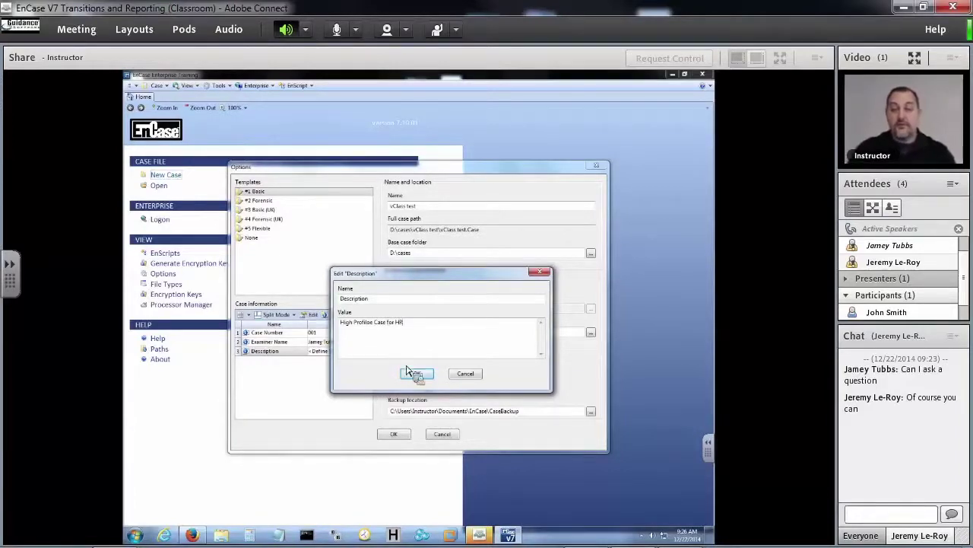
left_click(371, 322)
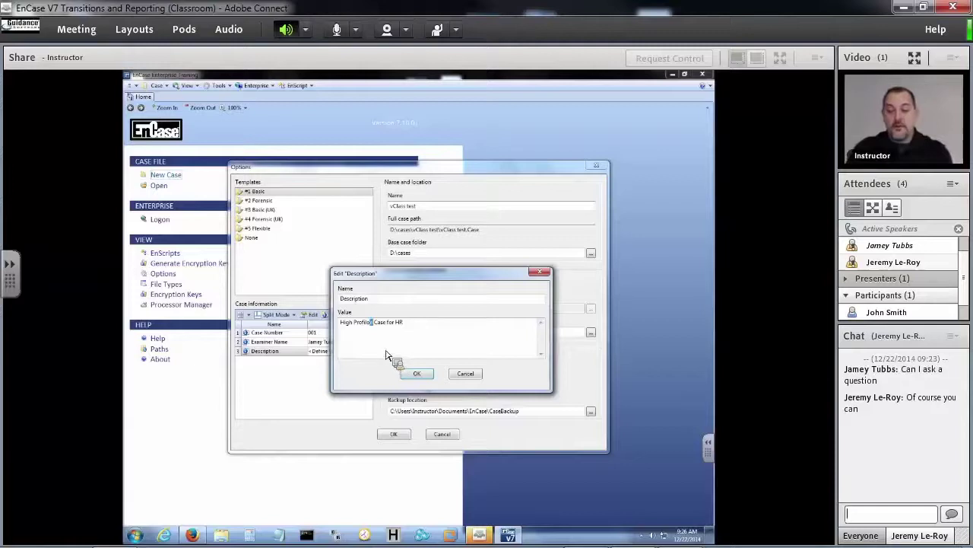
key("BackSpace")
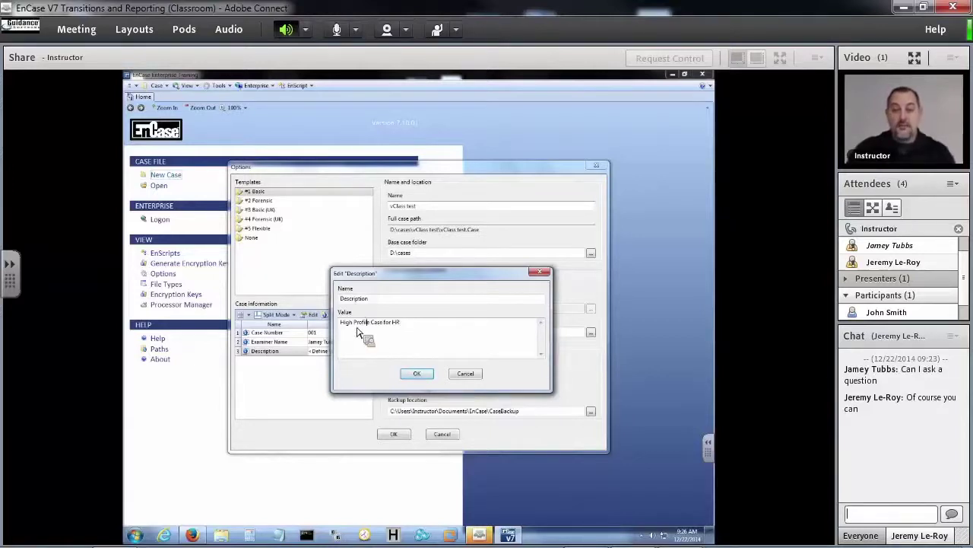
left_click(418, 377)
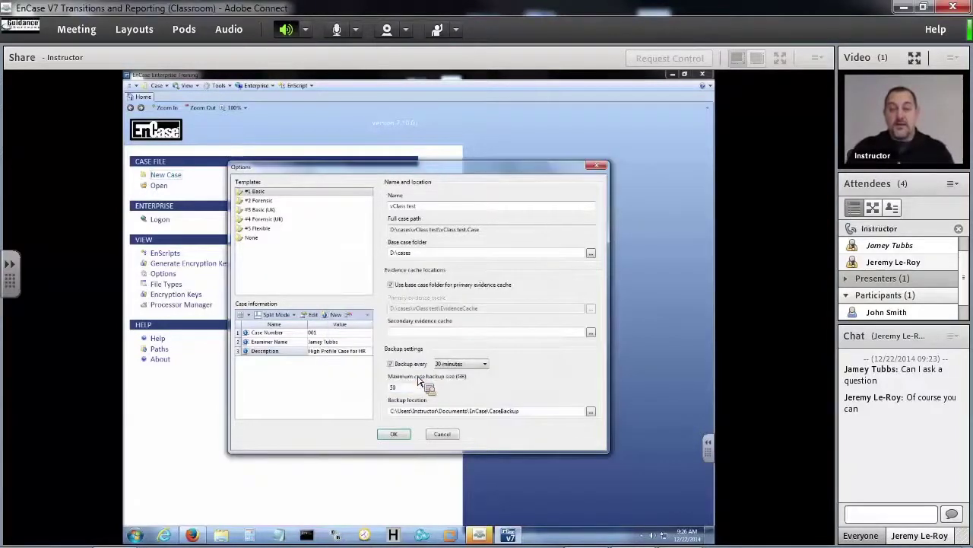
left_click(403, 438)
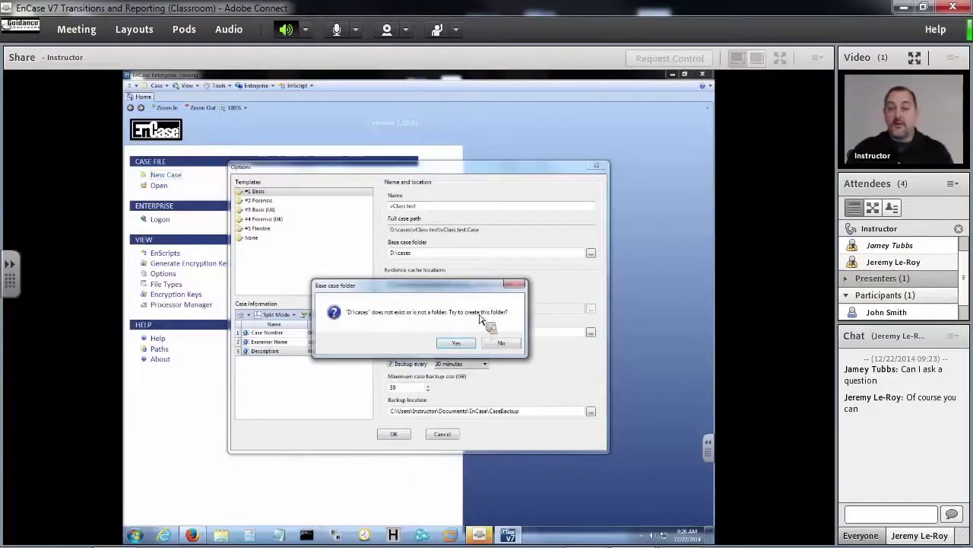
left_click(454, 343)
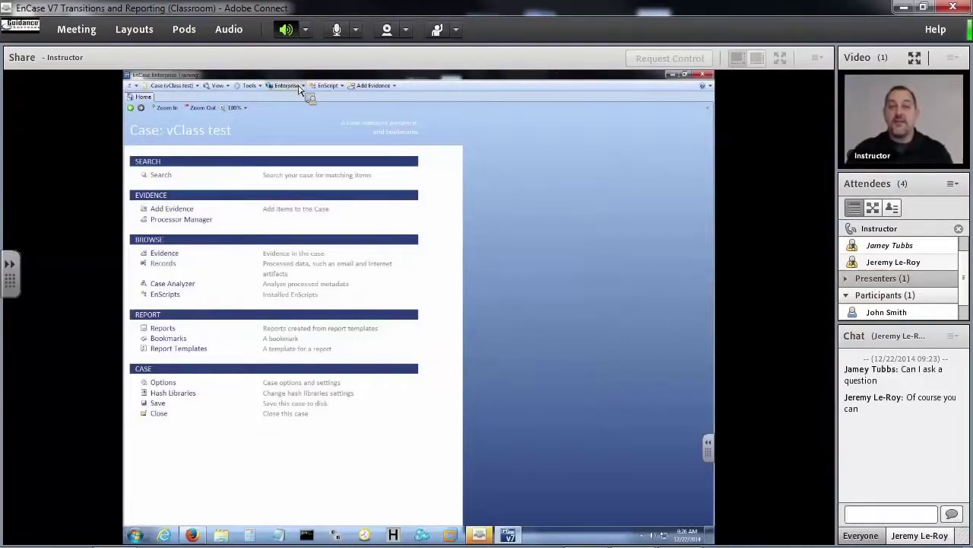
Add Cavin's HDD.E01 from E:\Evidence\Advanced Computer Forensics as an evidence file.
left_click(377, 86)
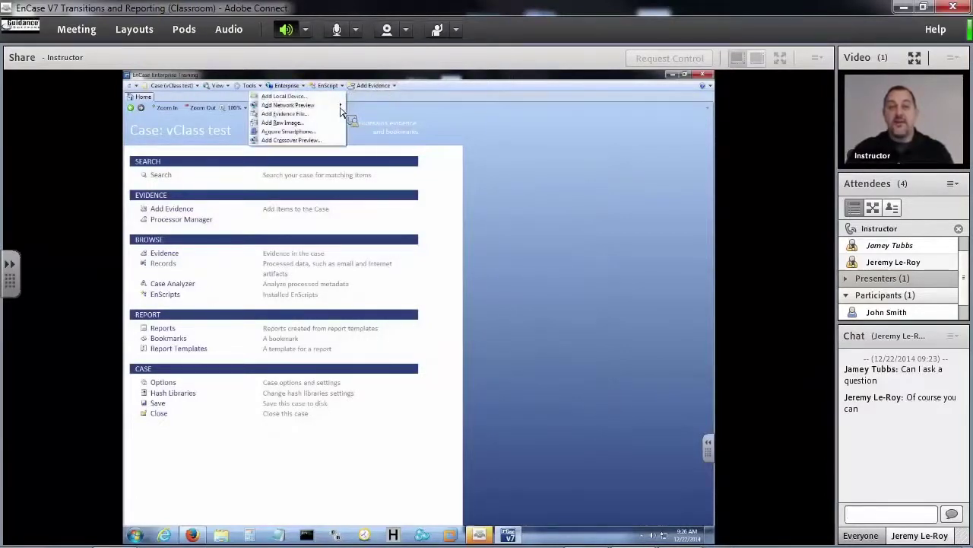
left_click(302, 115)
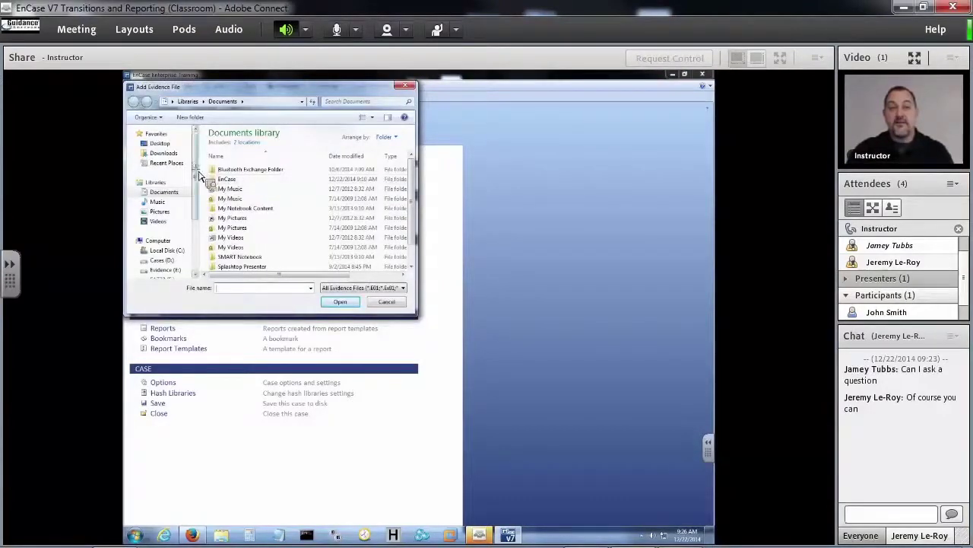
scroll(174, 200, "down", 3)
left_click(166, 198)
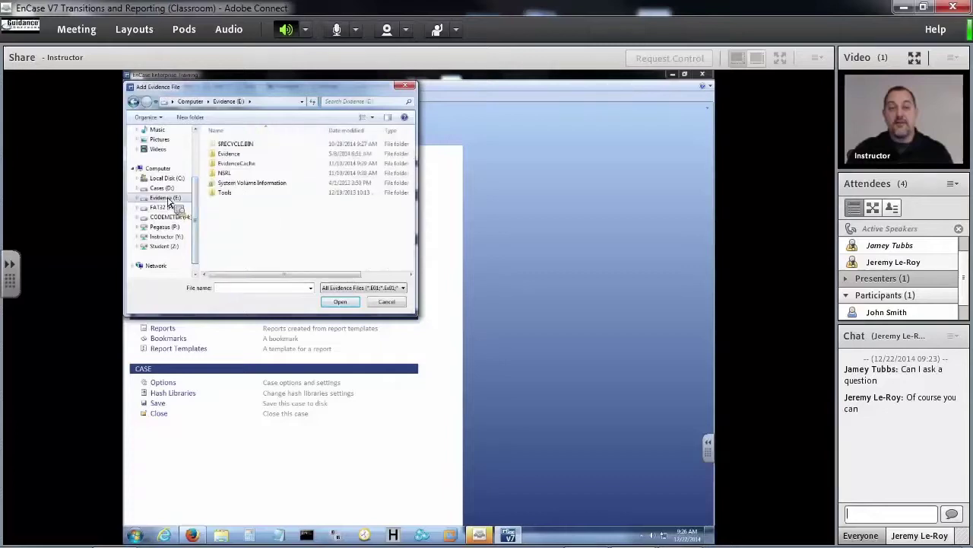
double_click(239, 172)
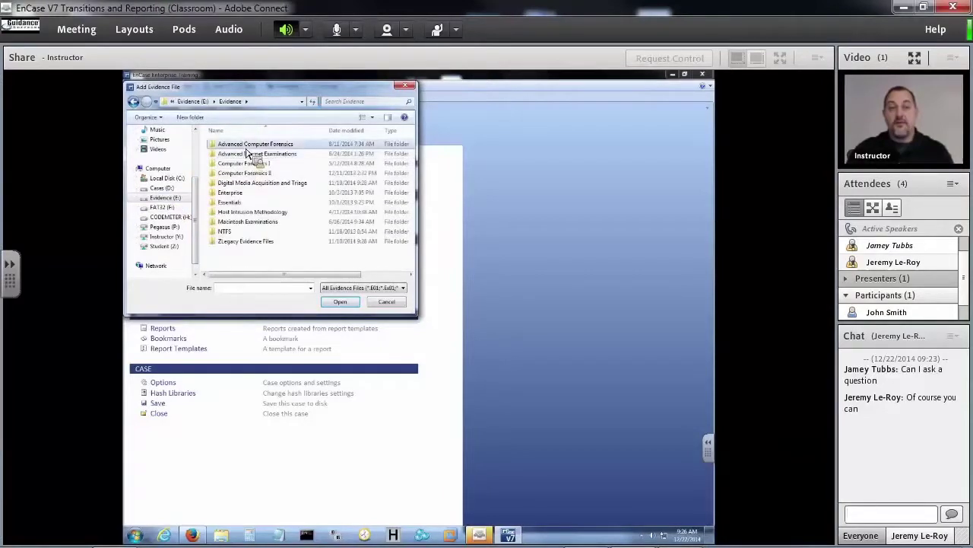
double_click(247, 145)
scroll(265, 251, "down", 1)
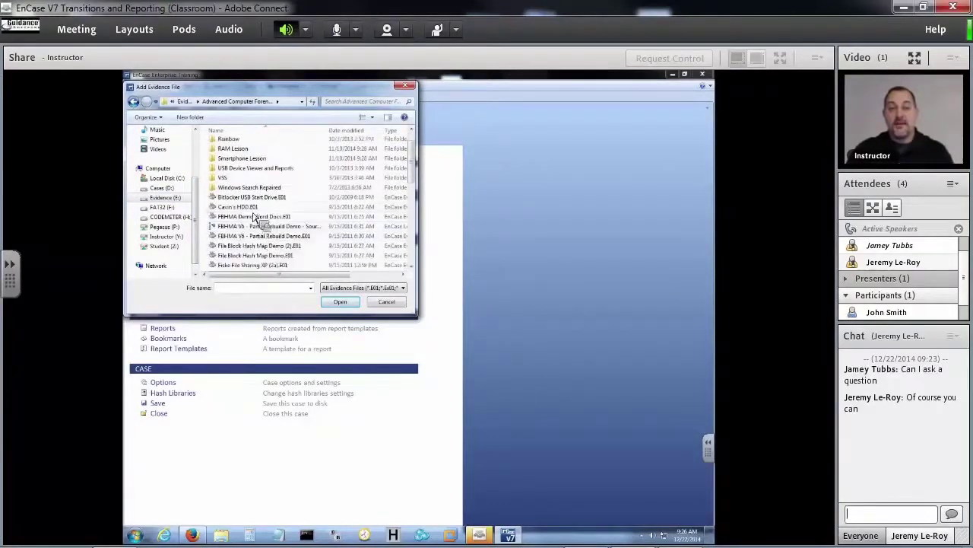
left_click(242, 207)
left_click(343, 302)
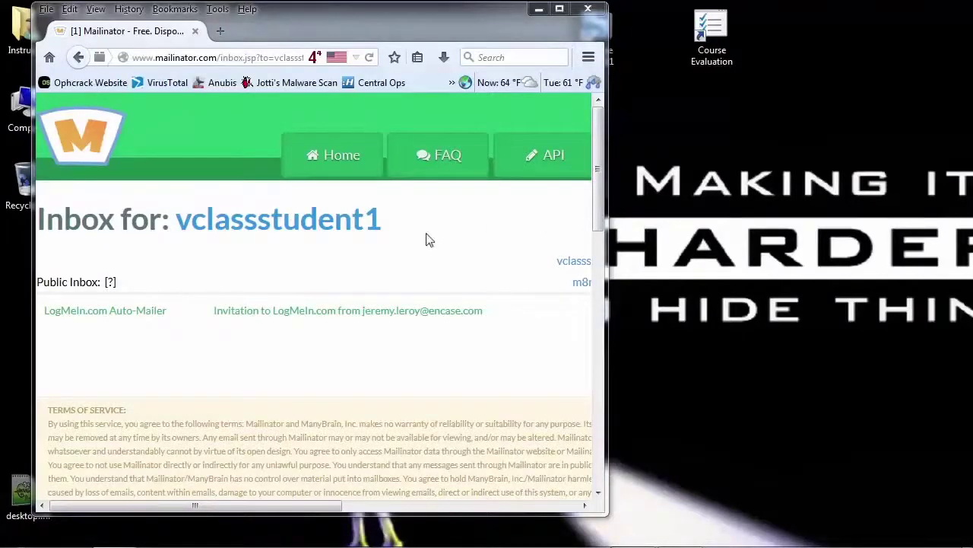
Open the LogMeIn.com invitation email and follow its secure.logmein.com sign-up link.
left_click(122, 317)
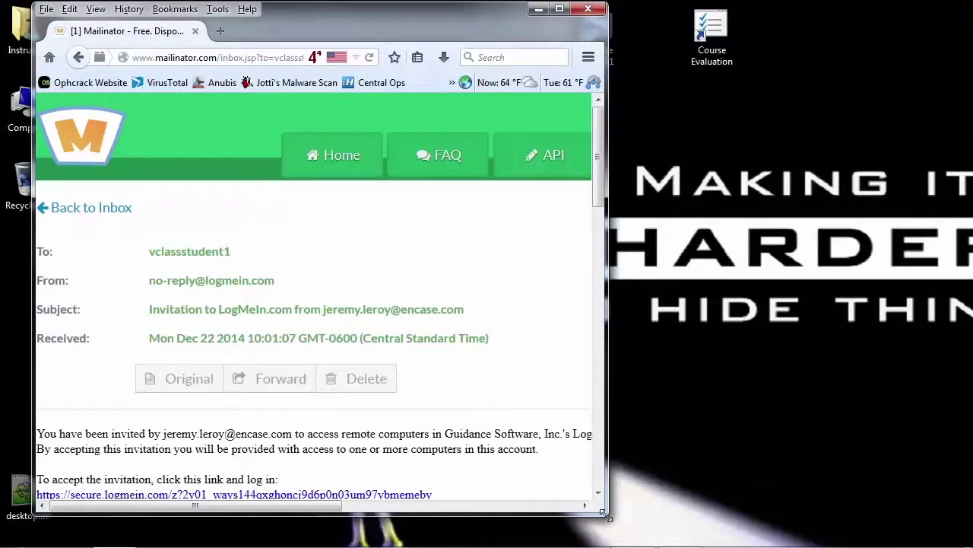
left_click_drag(606, 516, 610, 531)
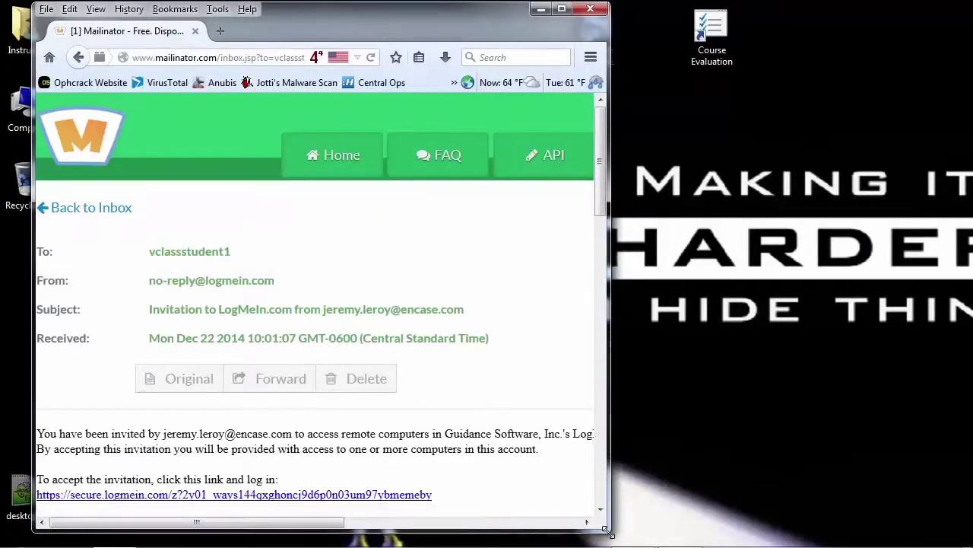
left_click(397, 501)
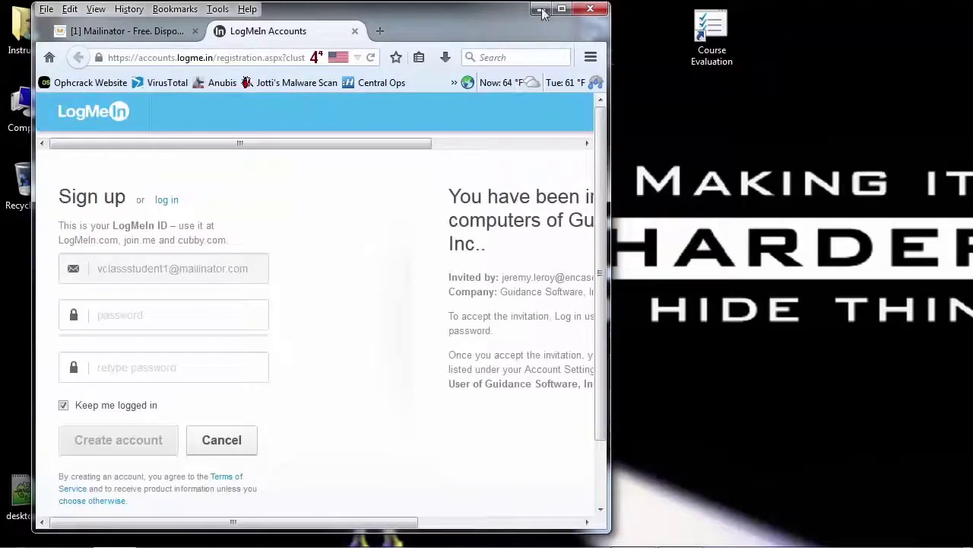
Maximize Firefox, enter and confirm the account password, and create the LogMeIn account.
left_click(560, 9)
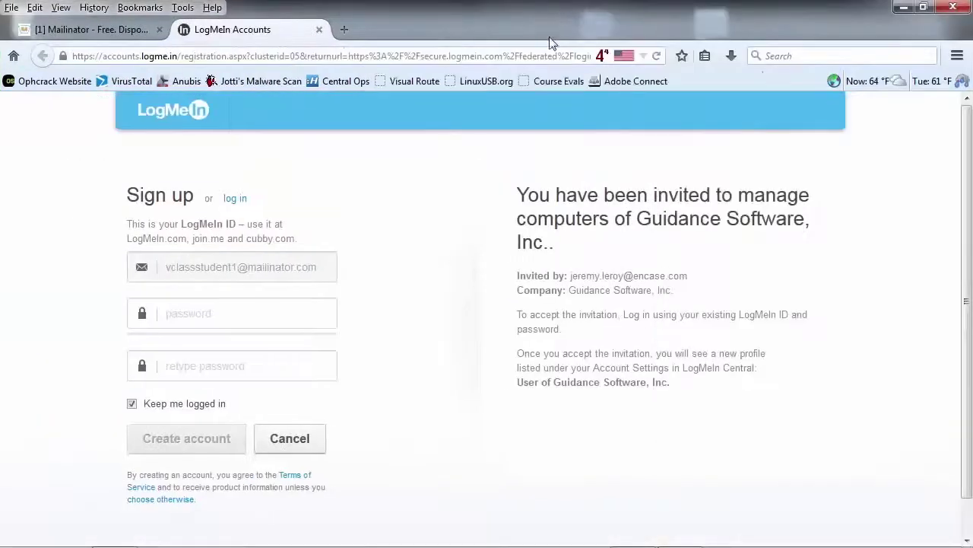
left_click(293, 307)
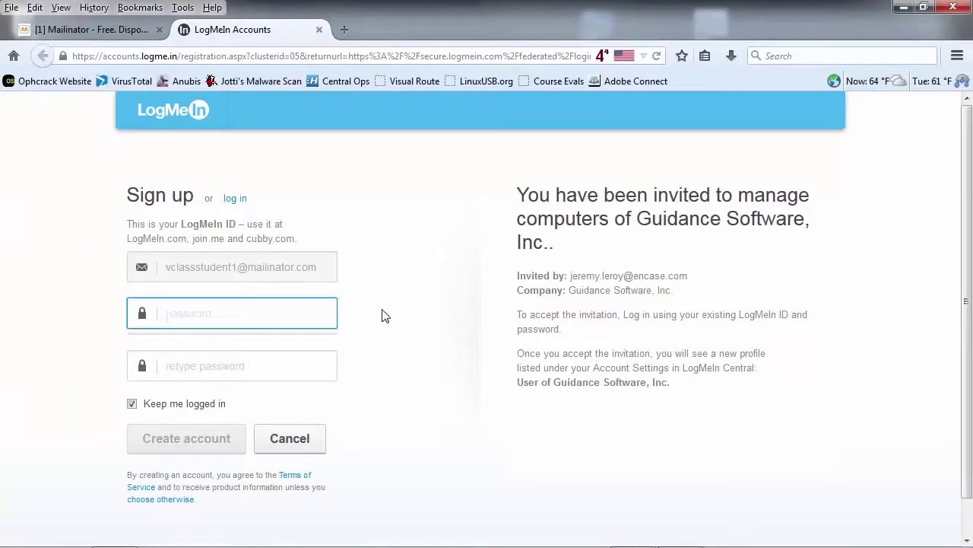
type("password")
key("Tab")
type("p")
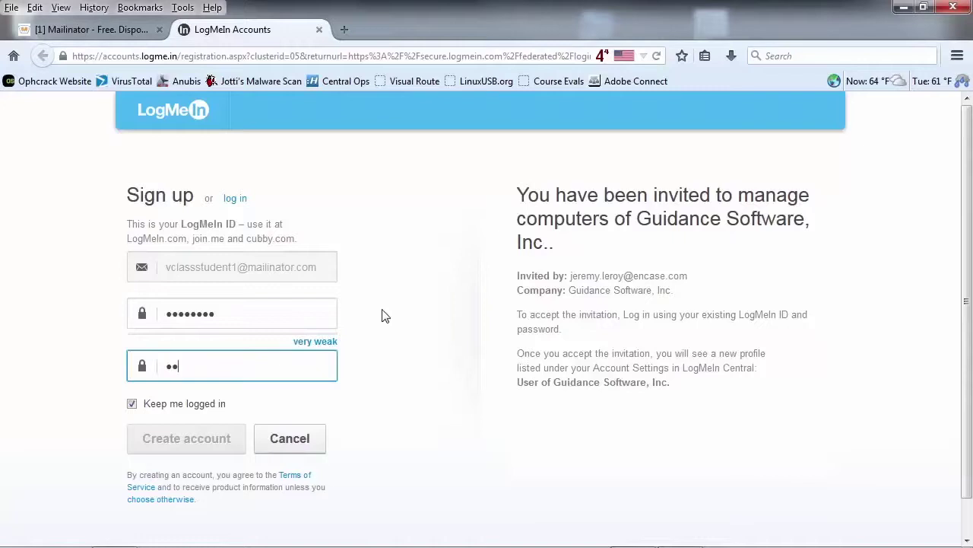
type("assword")
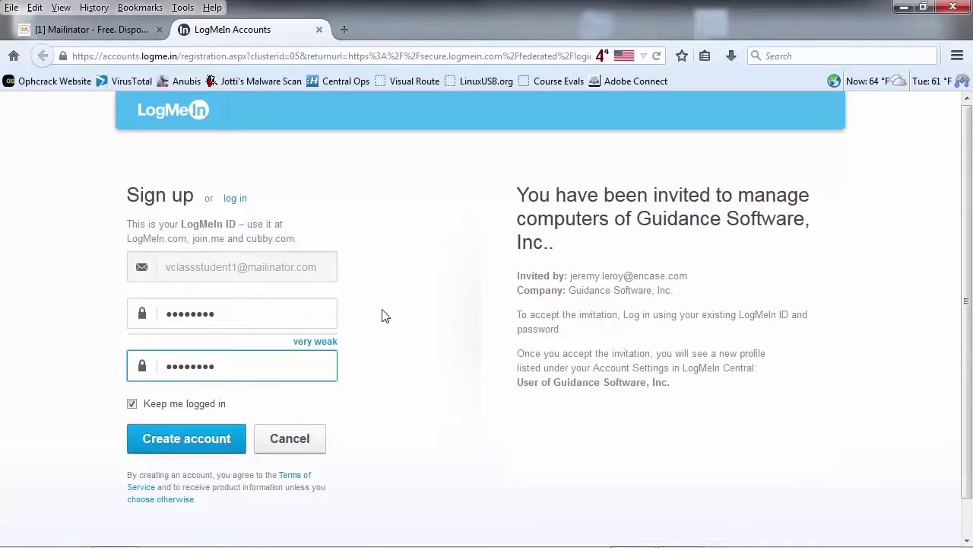
left_click(201, 448)
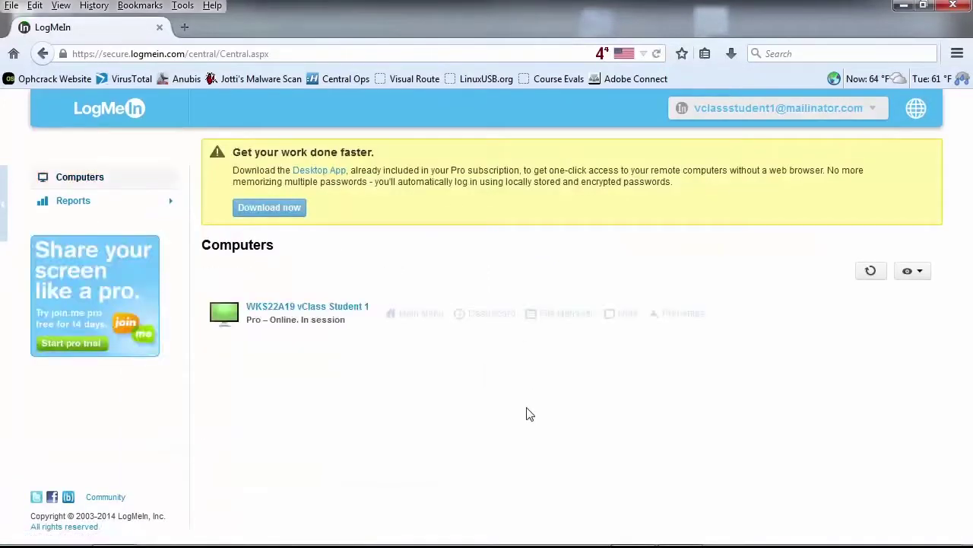
Log in to WKS22A19 with the Windows user name, password and gst.local domain, saving credentials.
left_click(348, 307)
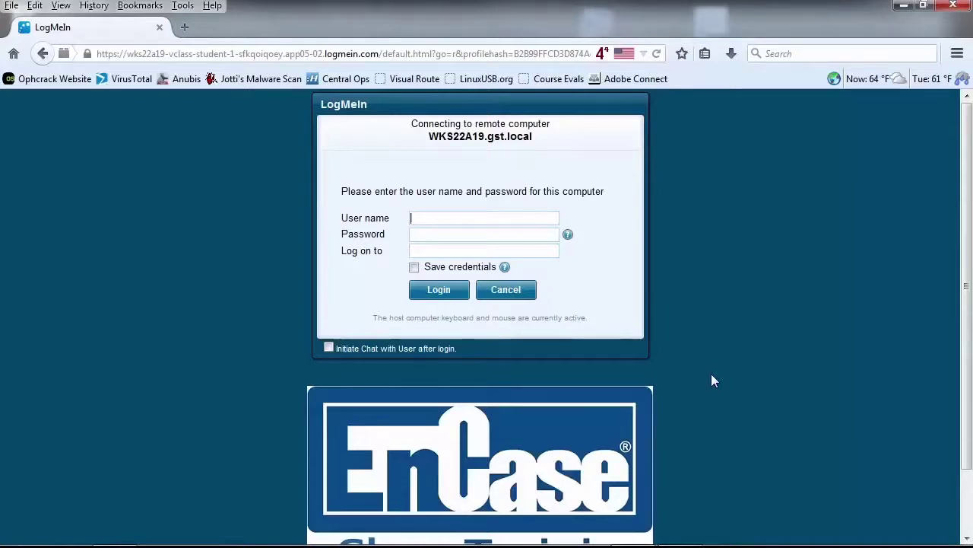
type("Class")
key("Tab")
type("*******")
type("gst.local")
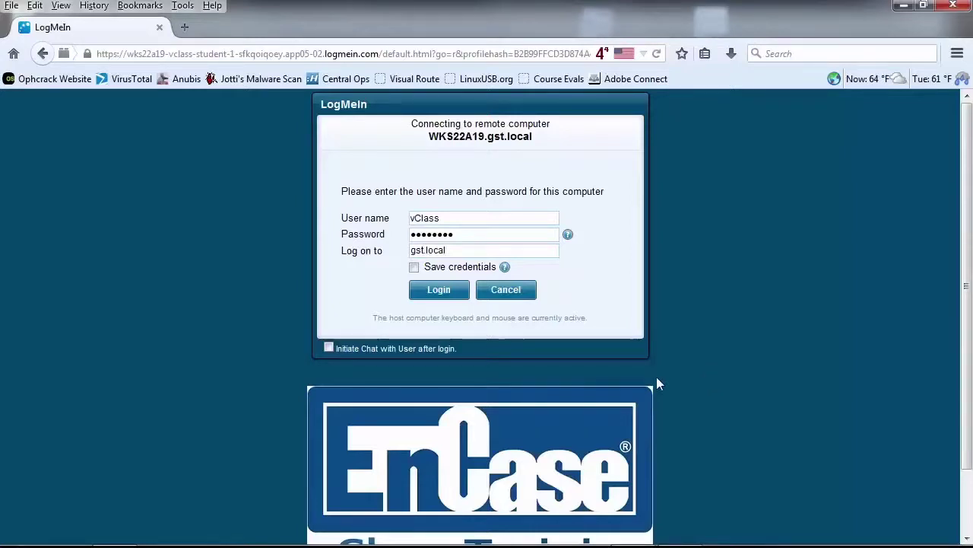
left_click(414, 267)
left_click(439, 290)
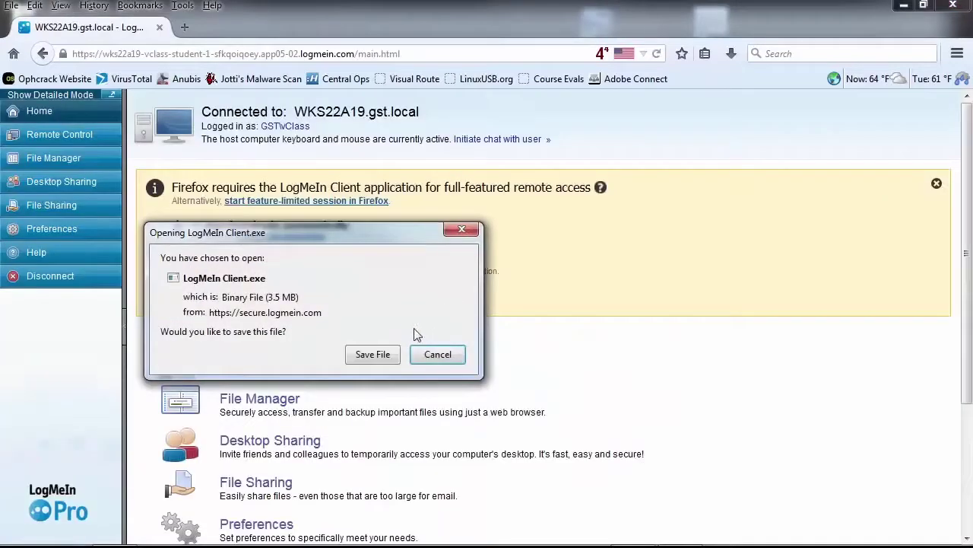
Save LogMeIn Client.exe and run it from the Firefox downloads list.
left_click(383, 357)
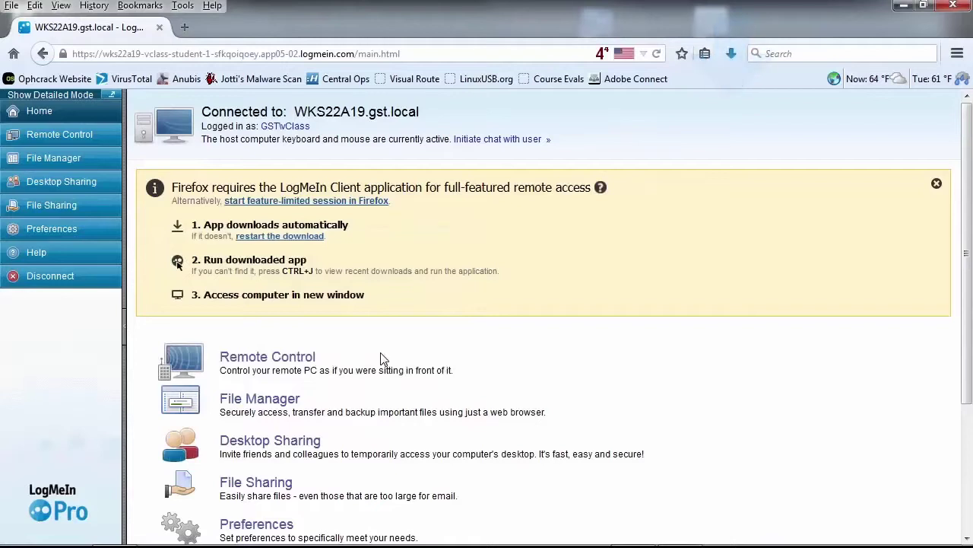
left_click(732, 55)
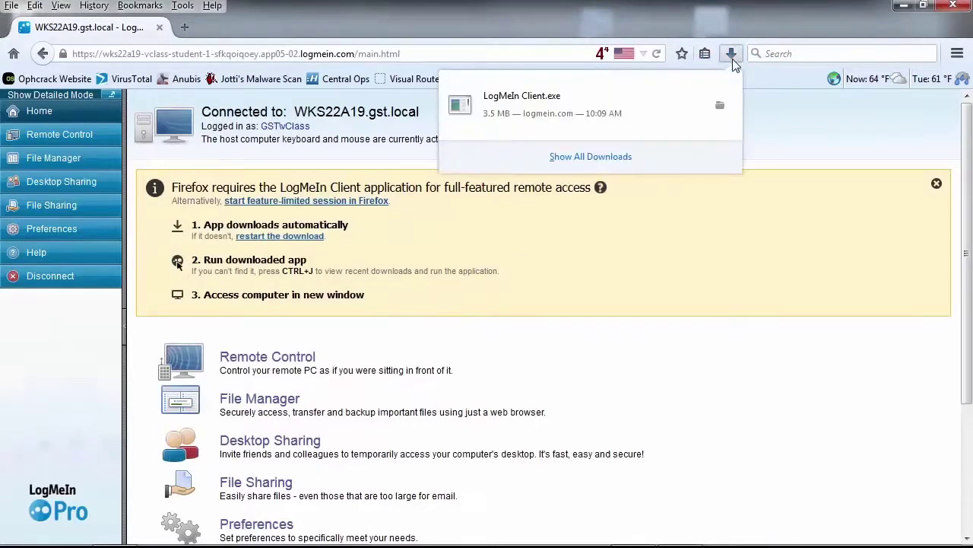
left_click(552, 102)
left_click(544, 289)
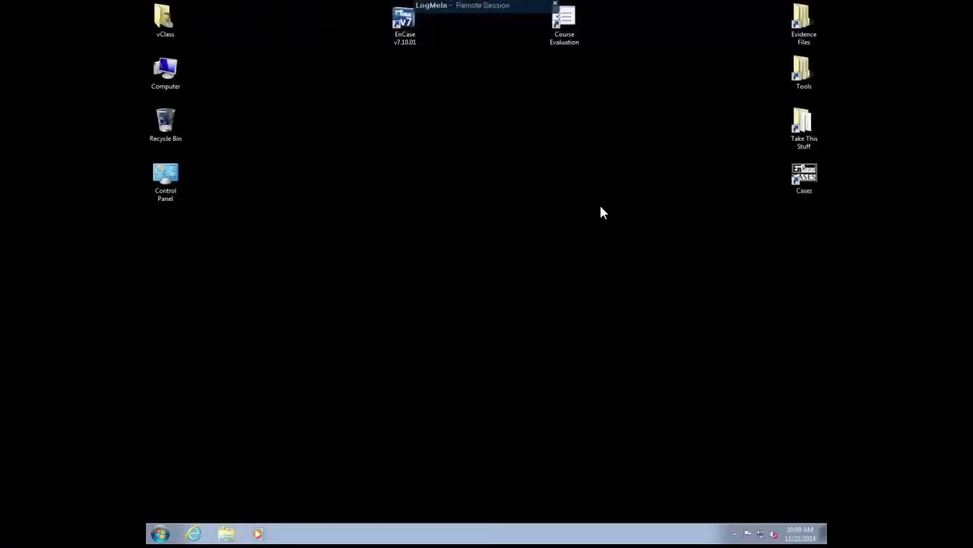
Launch EnCase remotely, accept Passware as a viewer, decline registration, and maximize the window.
double_click(407, 23)
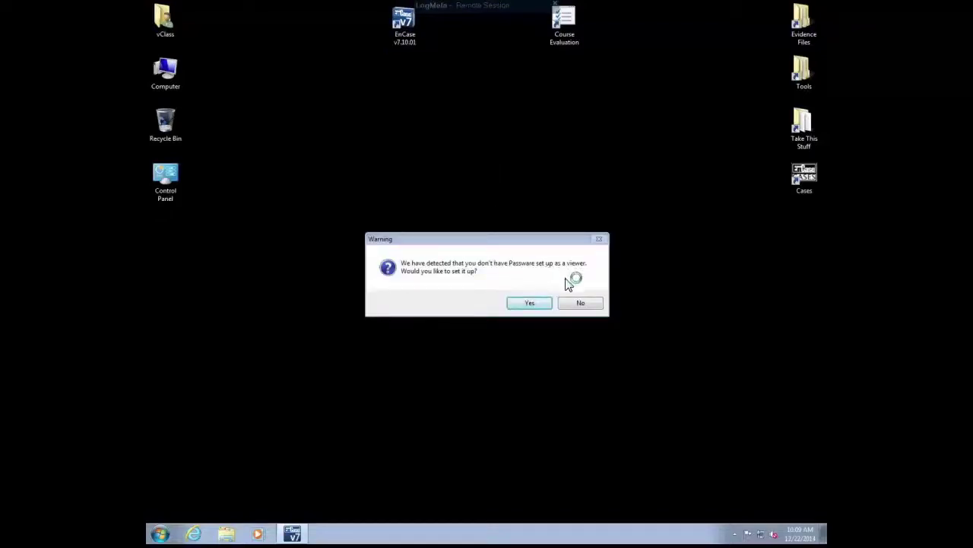
left_click(529, 303)
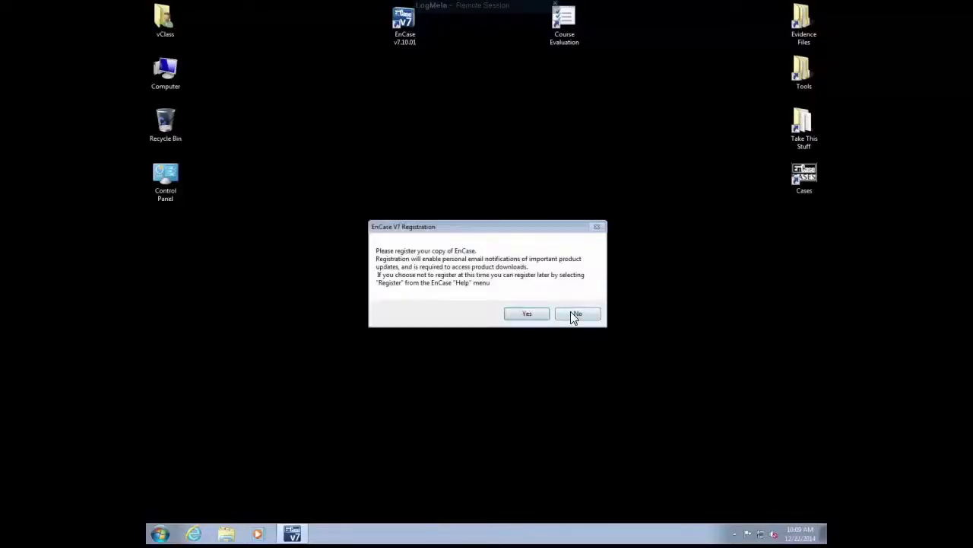
left_click(571, 314)
left_click(651, 36)
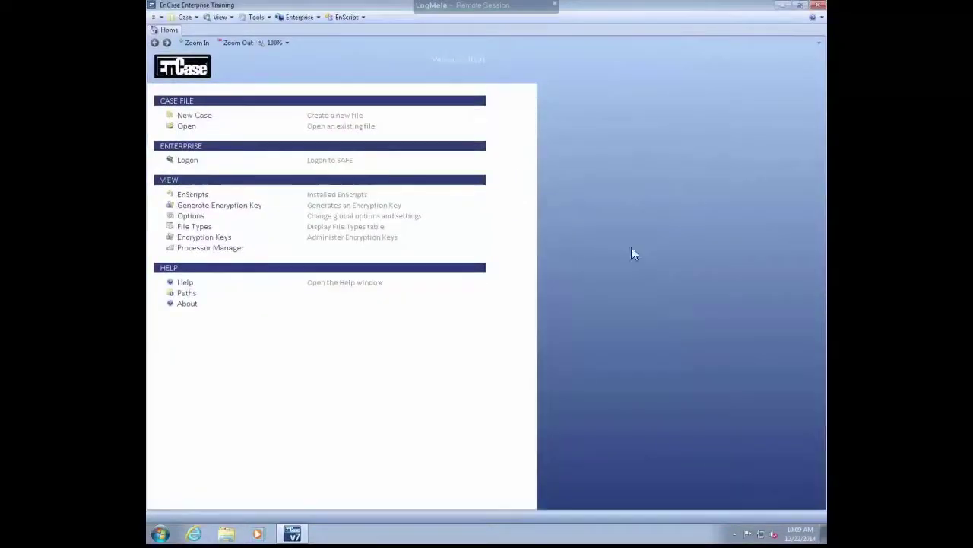
Start a new case named 'vClass Test' in D:\cases, keeping the evidence cache there.
left_click(185, 116)
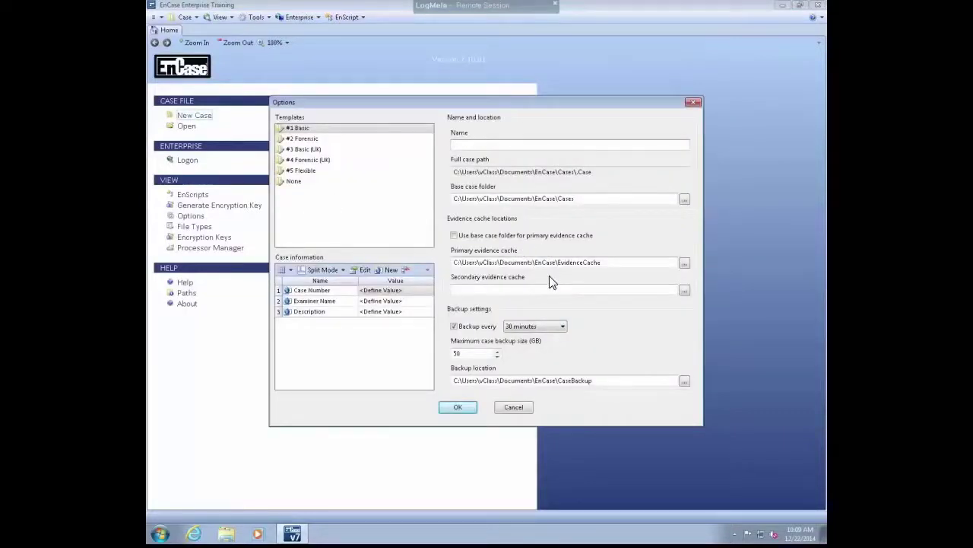
type("vClass Test")
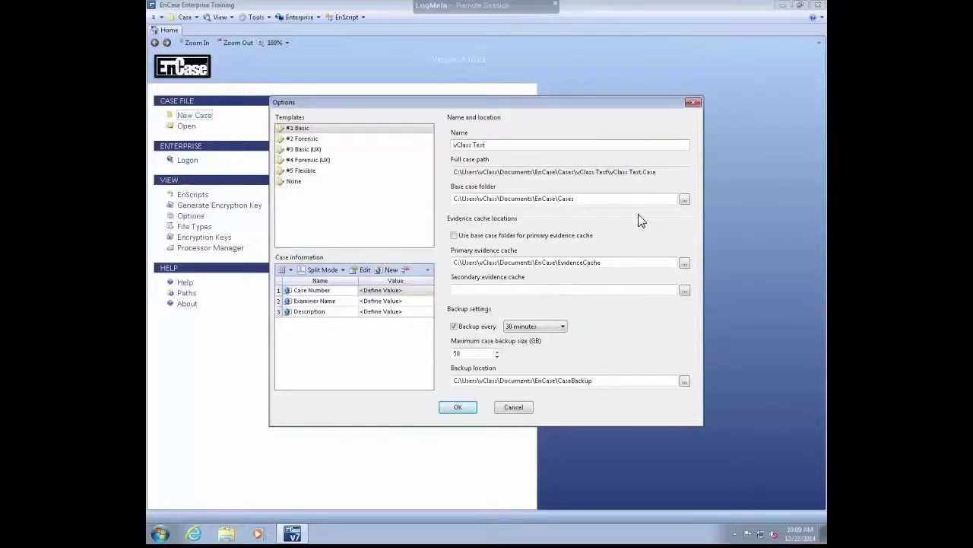
left_click(683, 199)
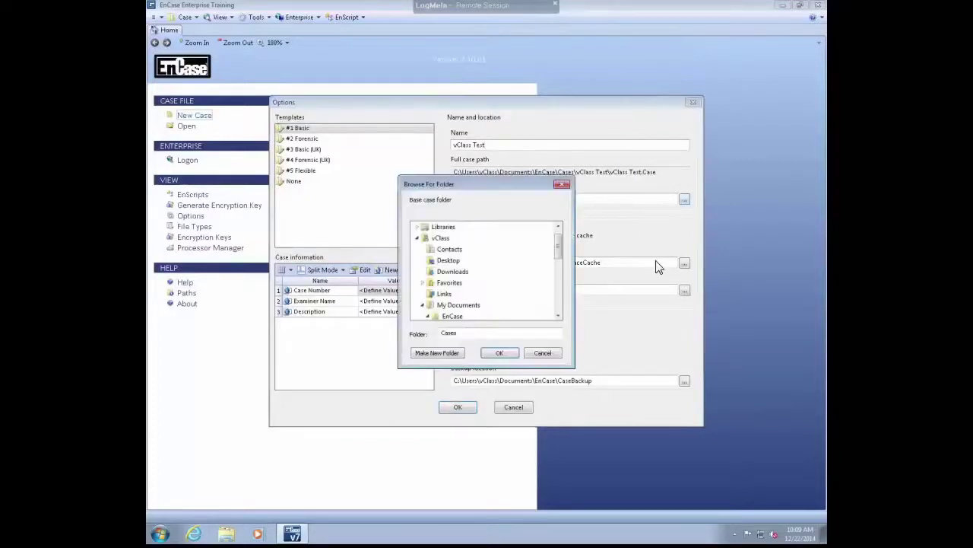
left_click(419, 238)
left_click(418, 260)
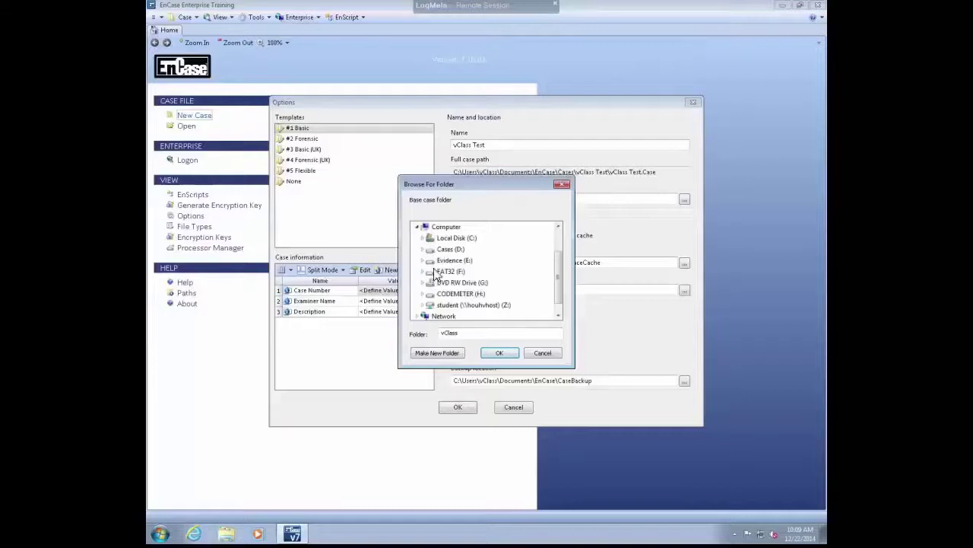
left_click(448, 253)
left_click(500, 352)
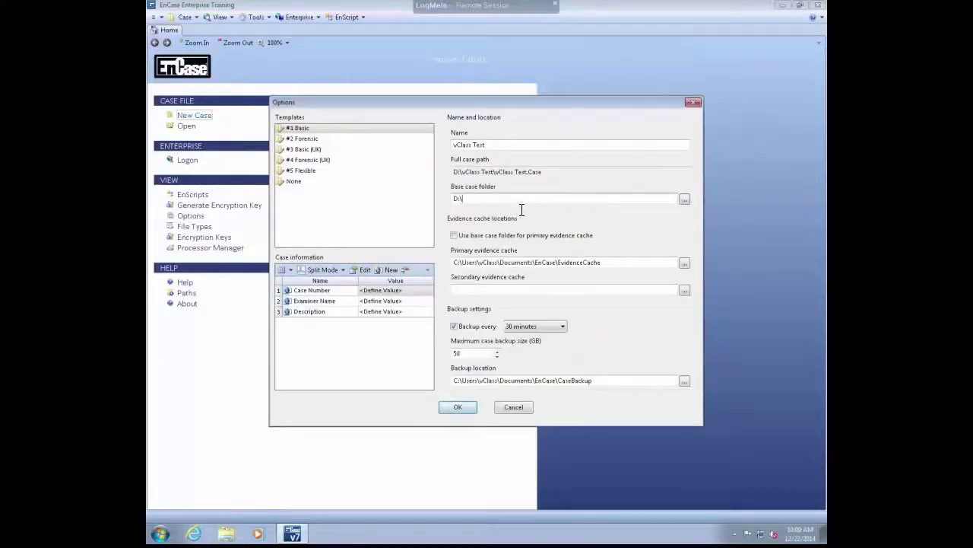
type("cases")
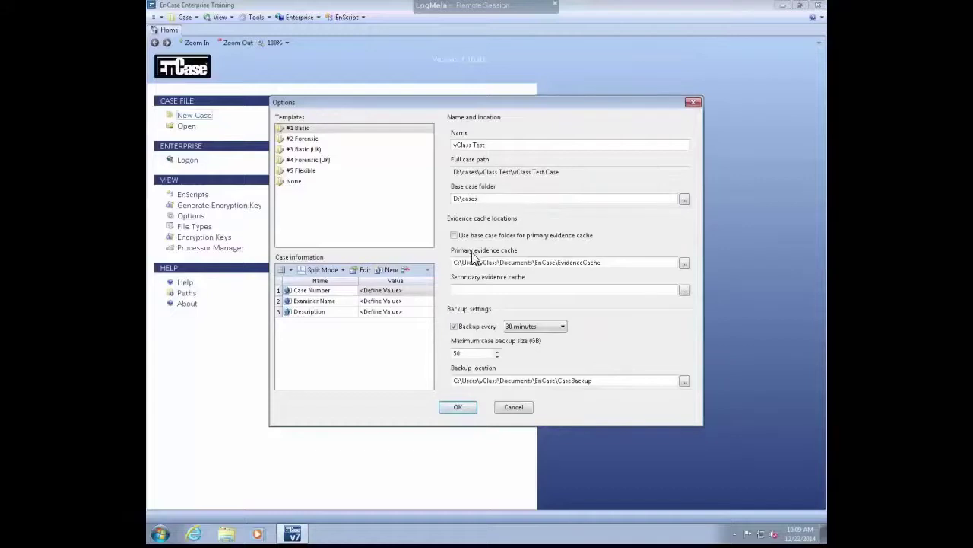
left_click(456, 237)
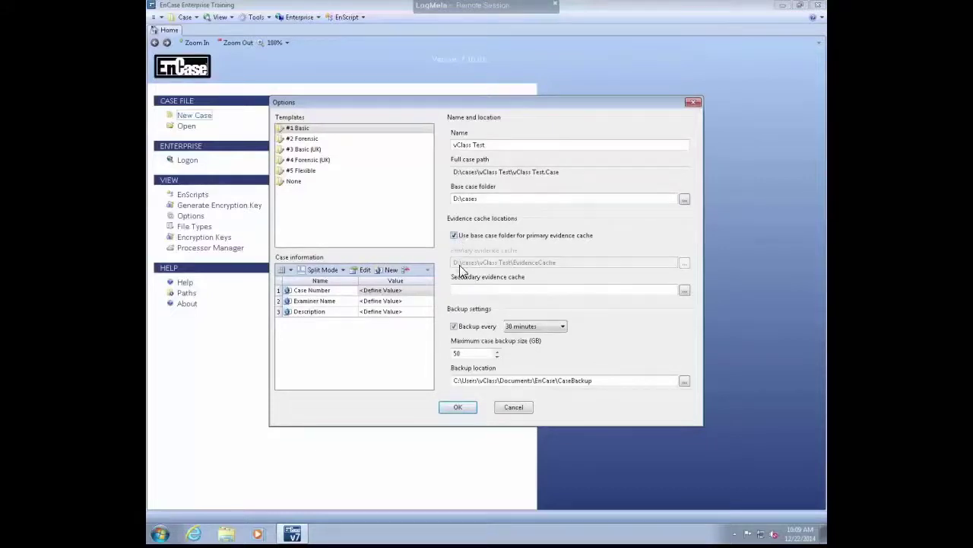
Enter case number 001, the examiner name and description 'High profile case for HR', then create the case.
double_click(393, 292)
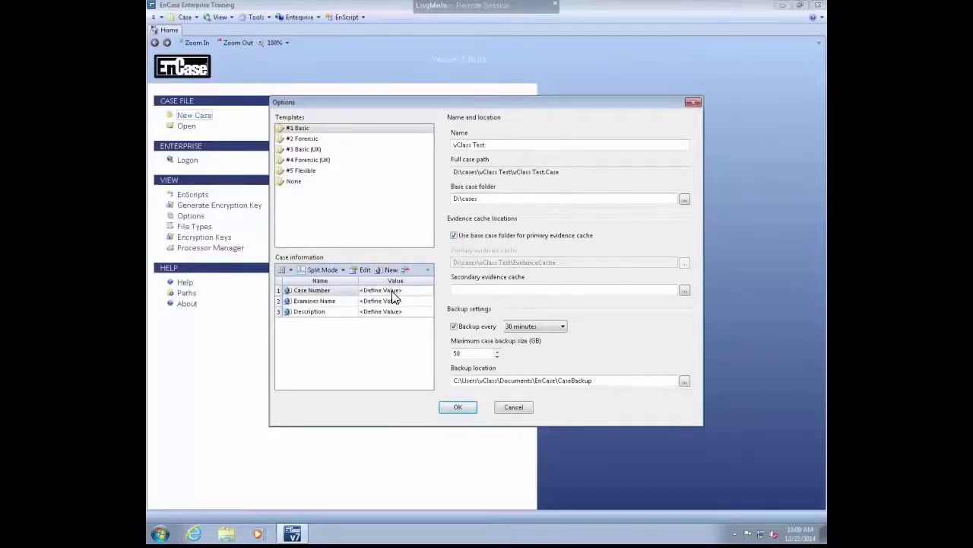
type("001")
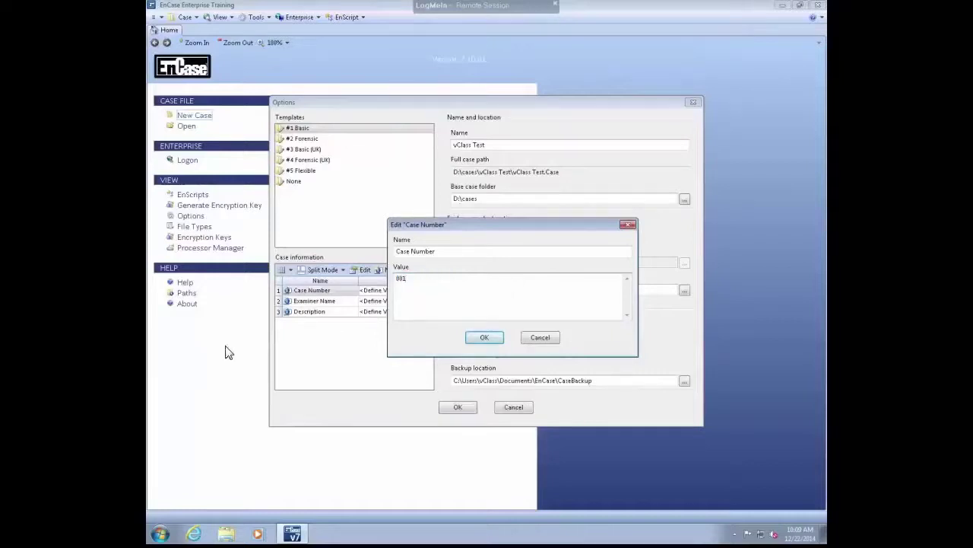
left_click(485, 337)
double_click(401, 301)
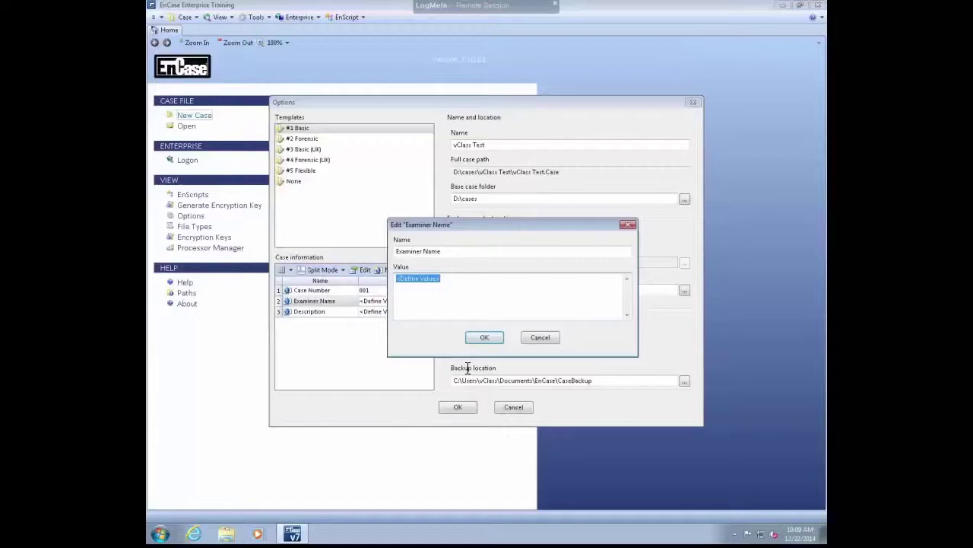
type("vClass Stu")
left_click(483, 337)
double_click(393, 312)
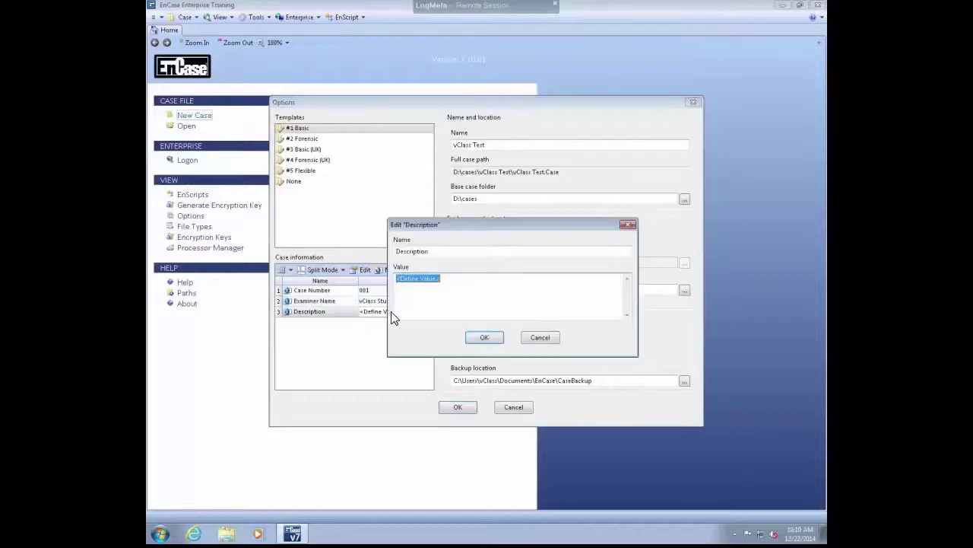
type("High profile case for HR")
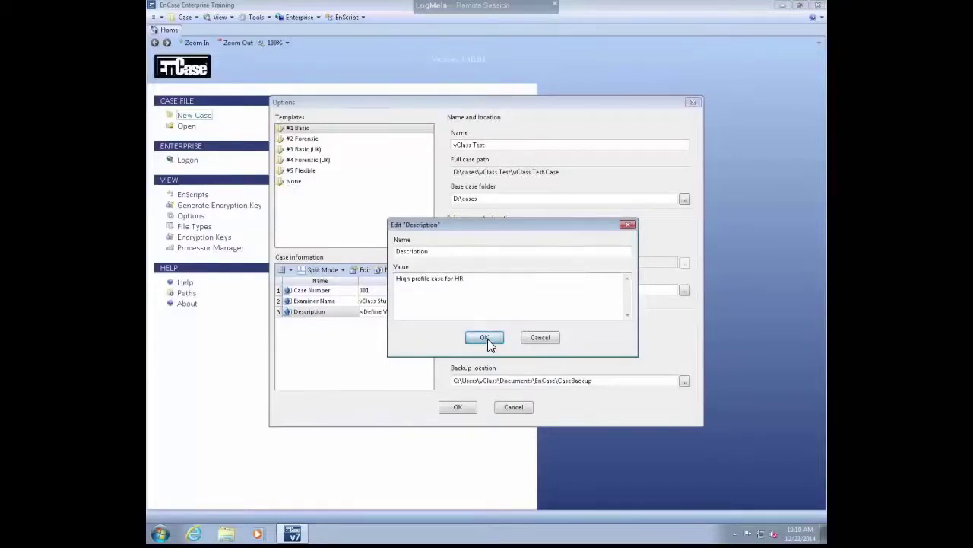
left_click(487, 339)
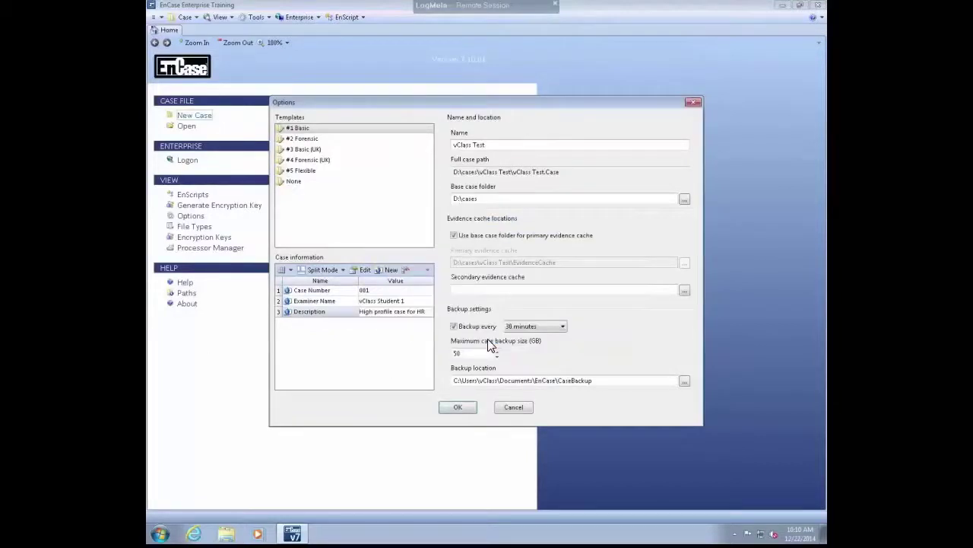
left_click(465, 404)
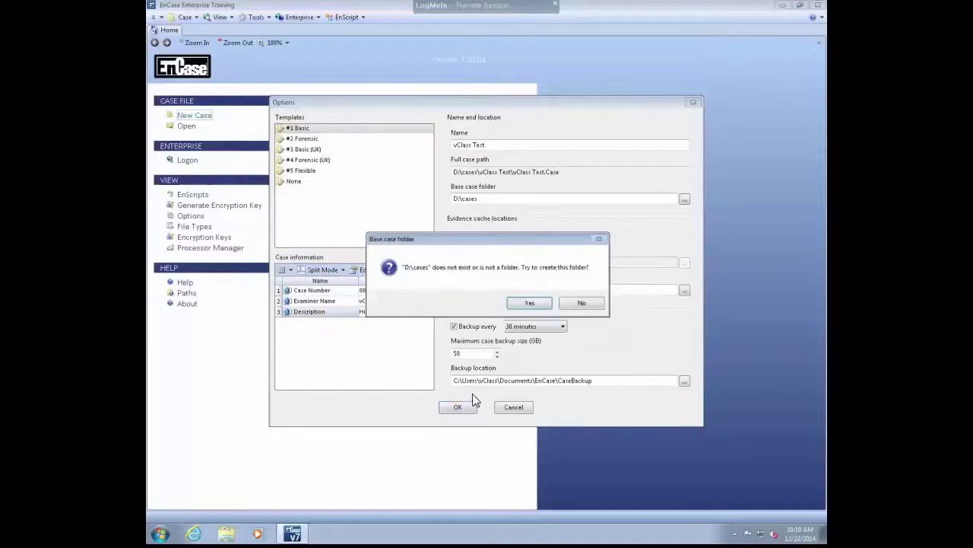
left_click(532, 304)
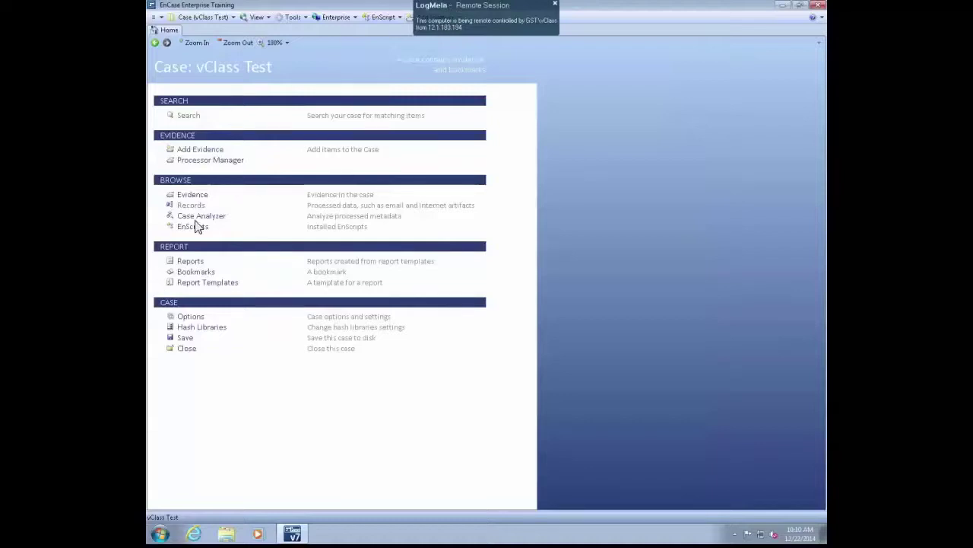
Add Cavin's HDD from E:\Evidence\Advanced Computer Forensics as an evidence file in vClass Test.
left_click(205, 151)
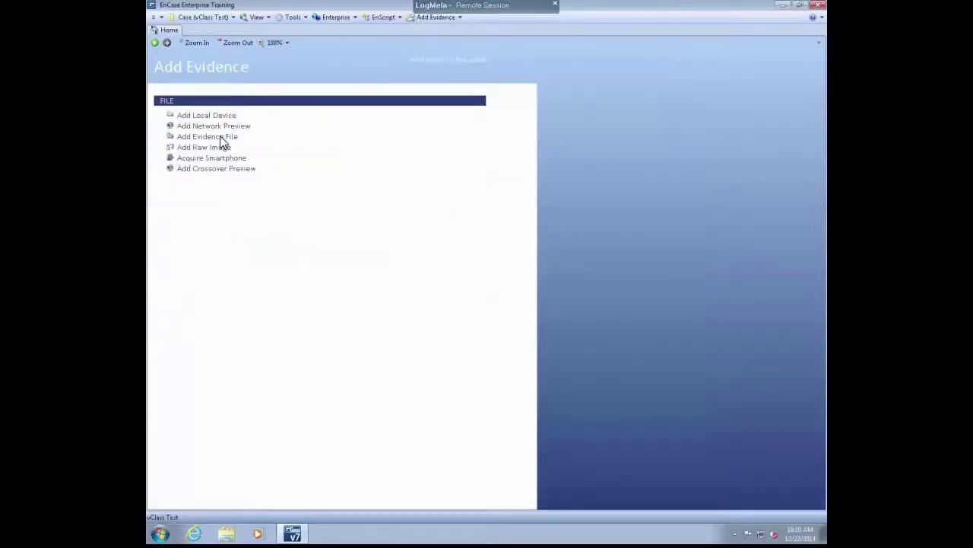
left_click(221, 138)
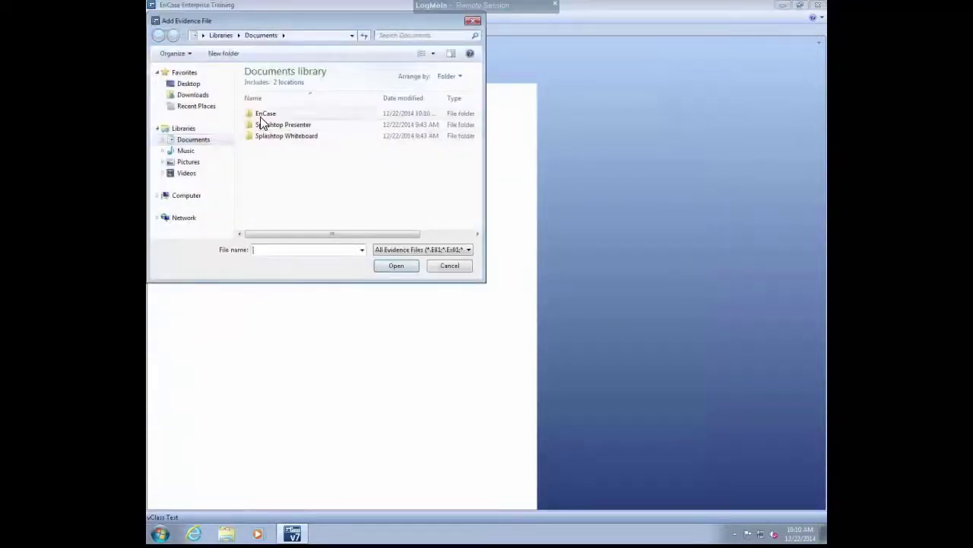
left_click(186, 197)
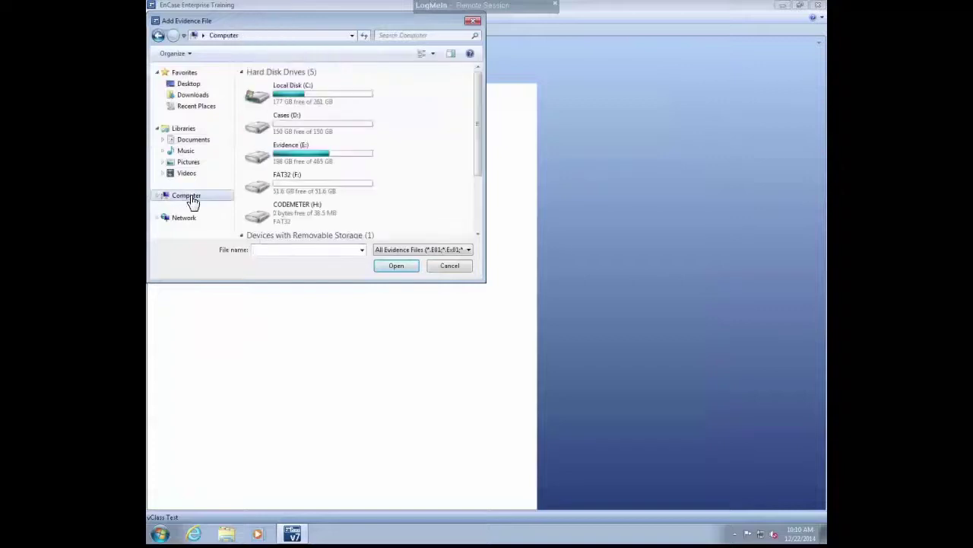
double_click(314, 160)
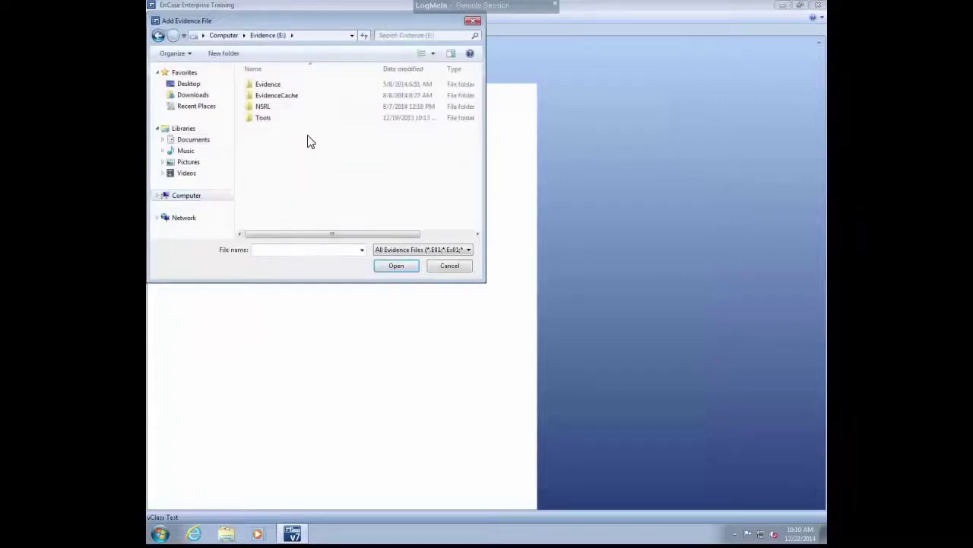
double_click(272, 83)
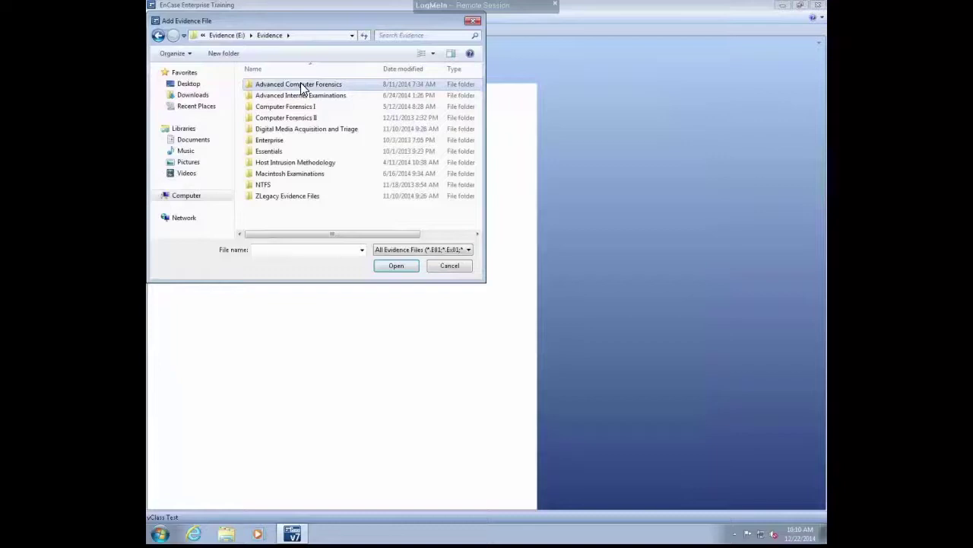
double_click(300, 83)
left_click(278, 185)
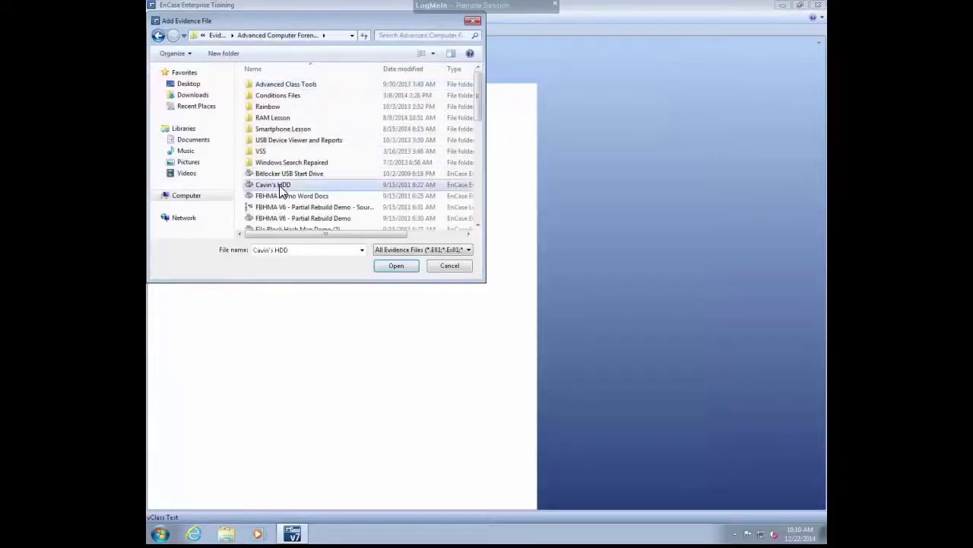
left_click(396, 266)
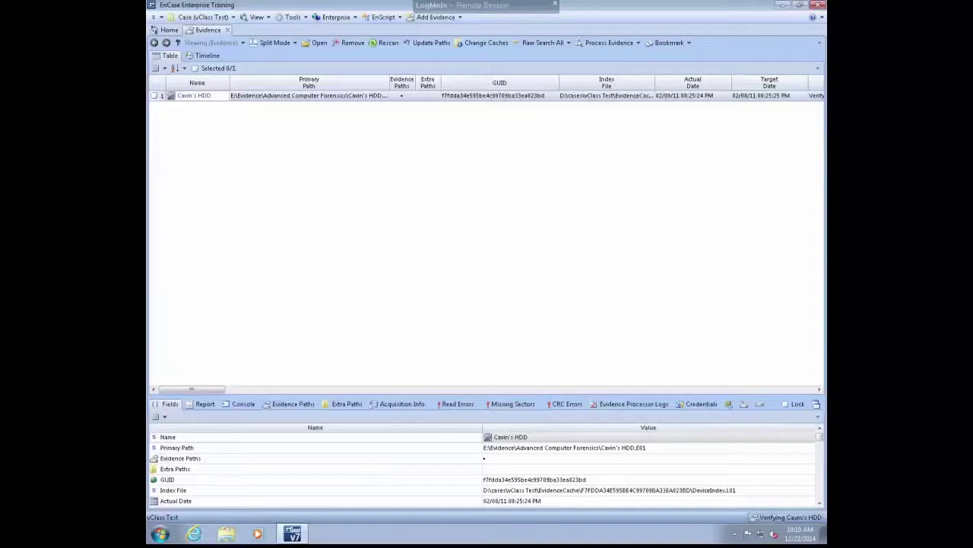
Change the LogMeIn remote screen resolution from 1280 x 1024 to 1280 x 720.
mouse_move(576, 6)
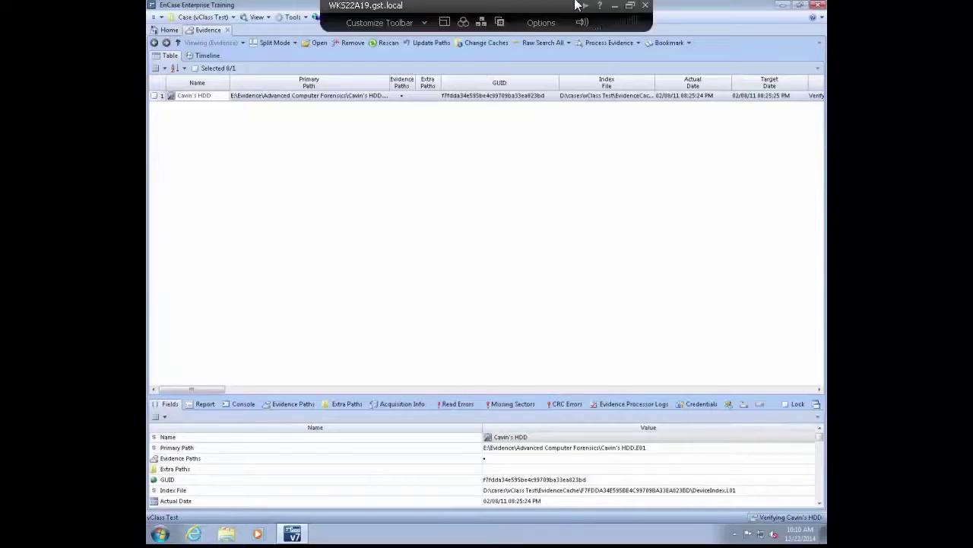
left_click(425, 25)
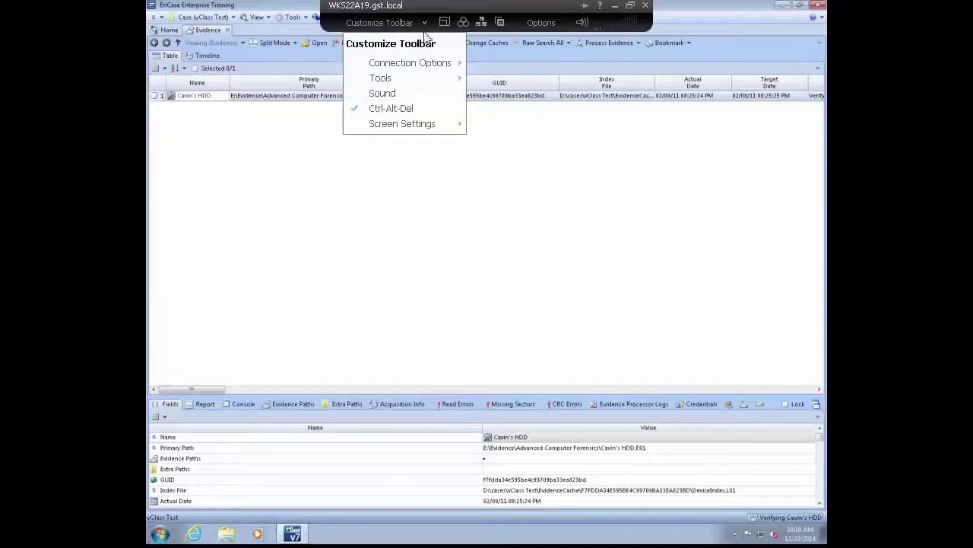
mouse_move(433, 69)
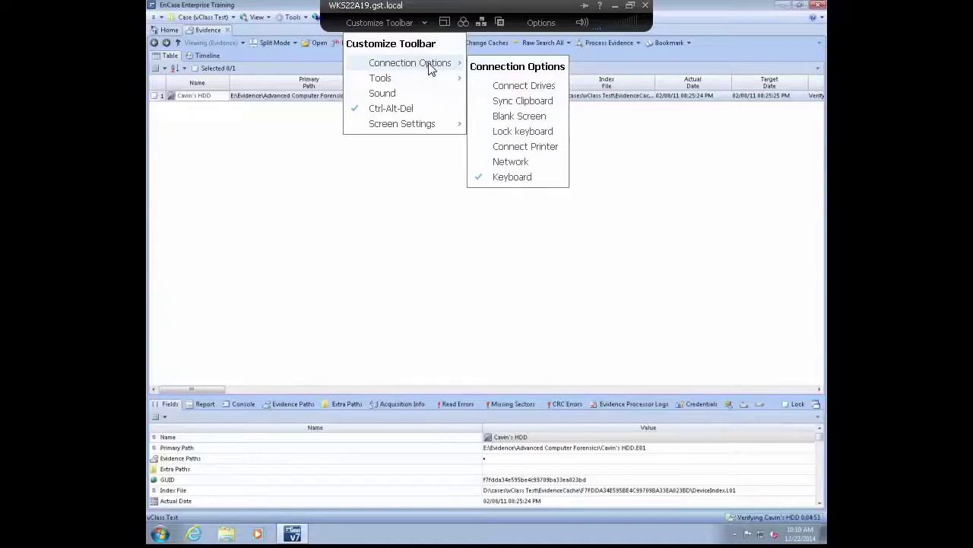
left_click(445, 23)
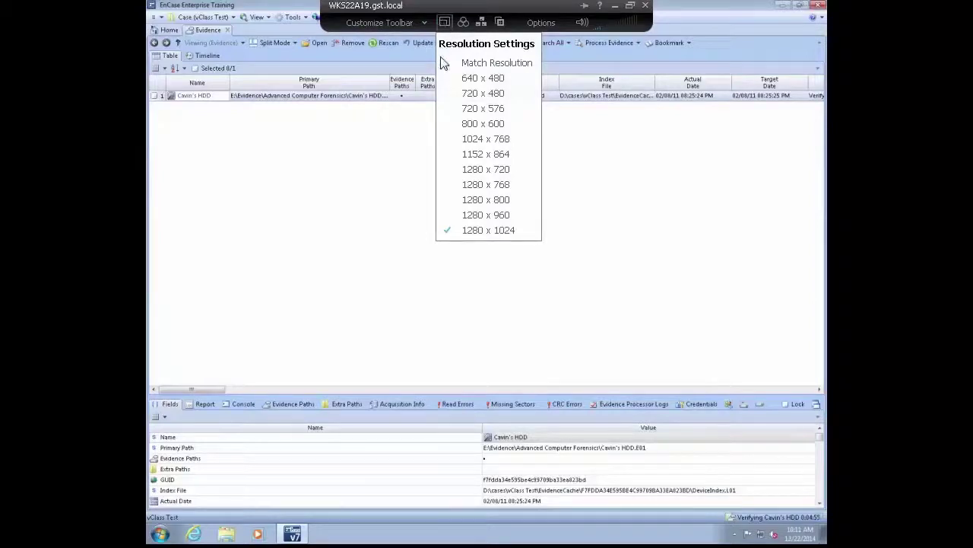
left_click(466, 170)
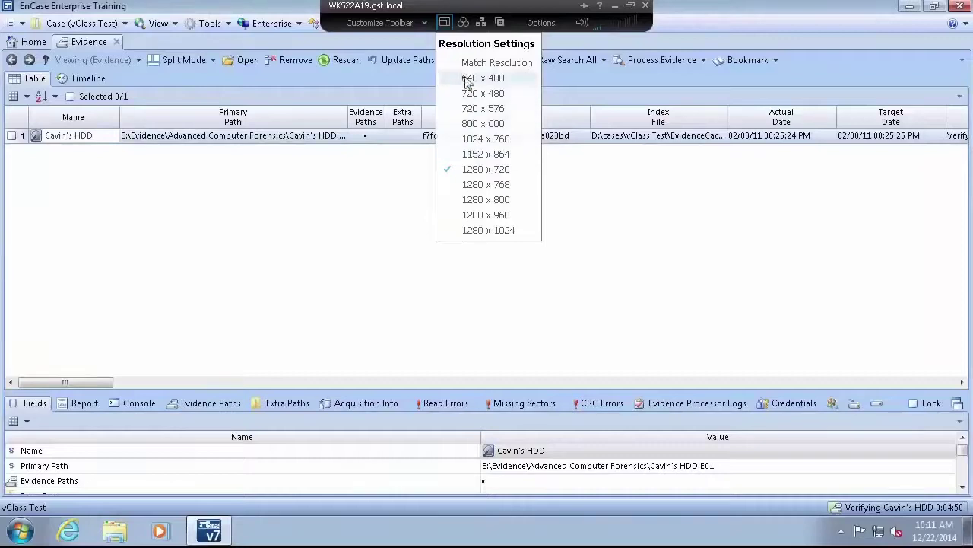
Review the LogMeIn colour quality, keyboard and session options menus, dismissing the Windows security screen.
left_click(464, 24)
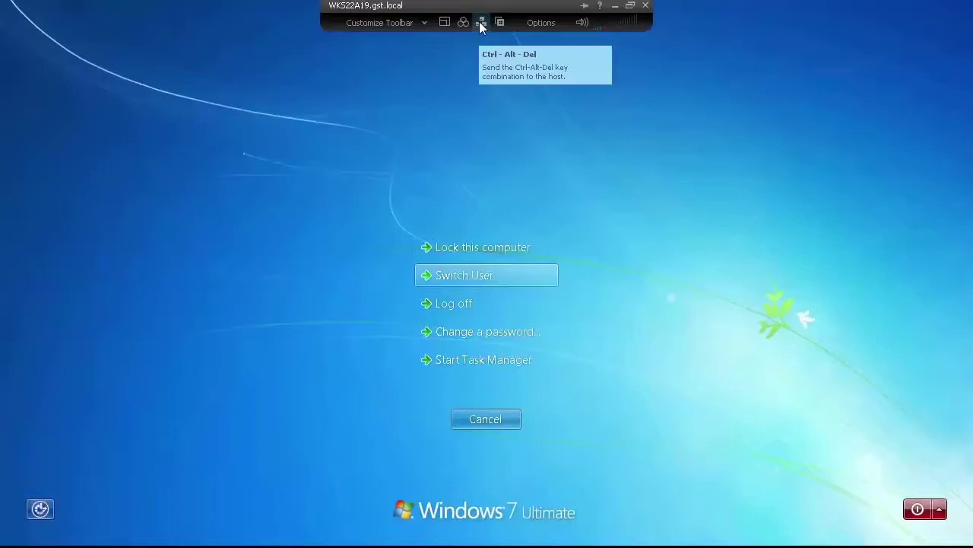
left_click(482, 419)
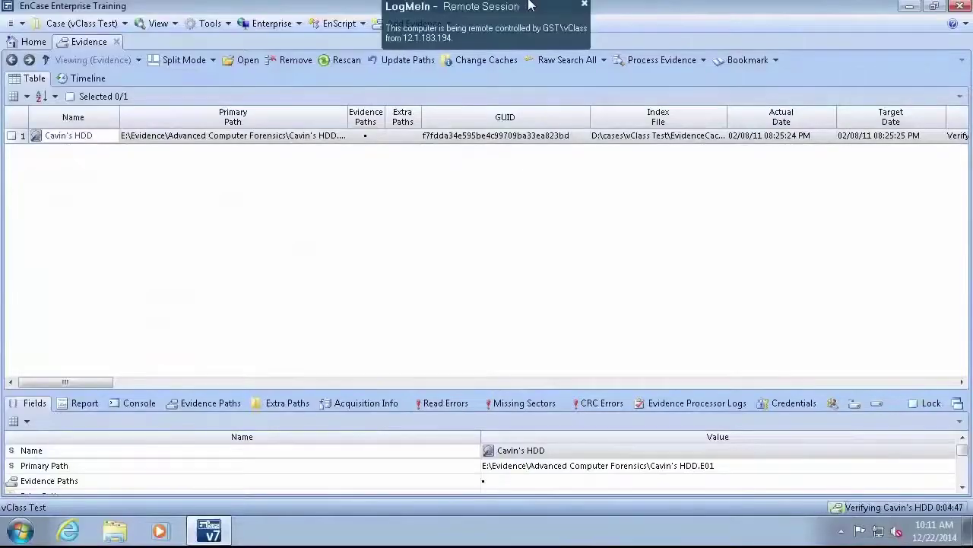
mouse_move(531, 6)
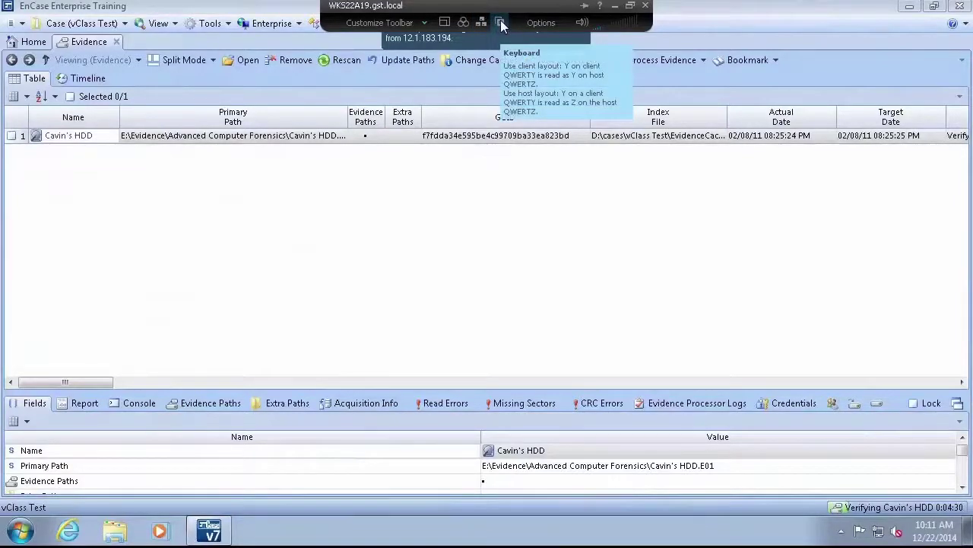
left_click(502, 25)
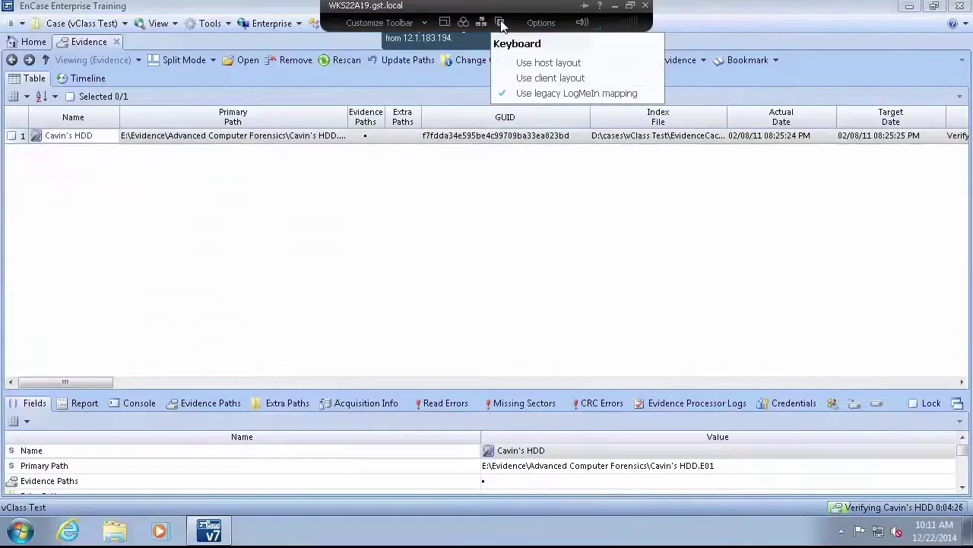
left_click(543, 26)
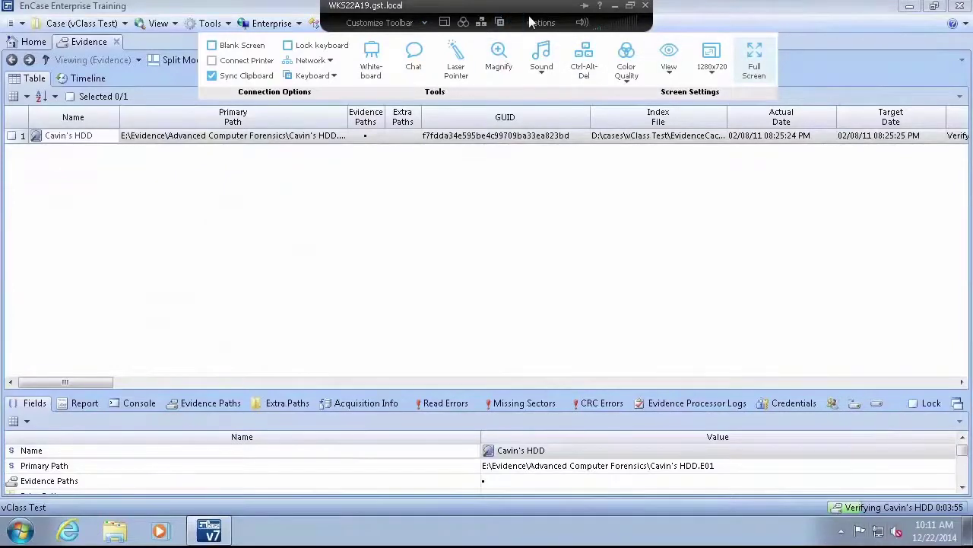
left_click(551, 26)
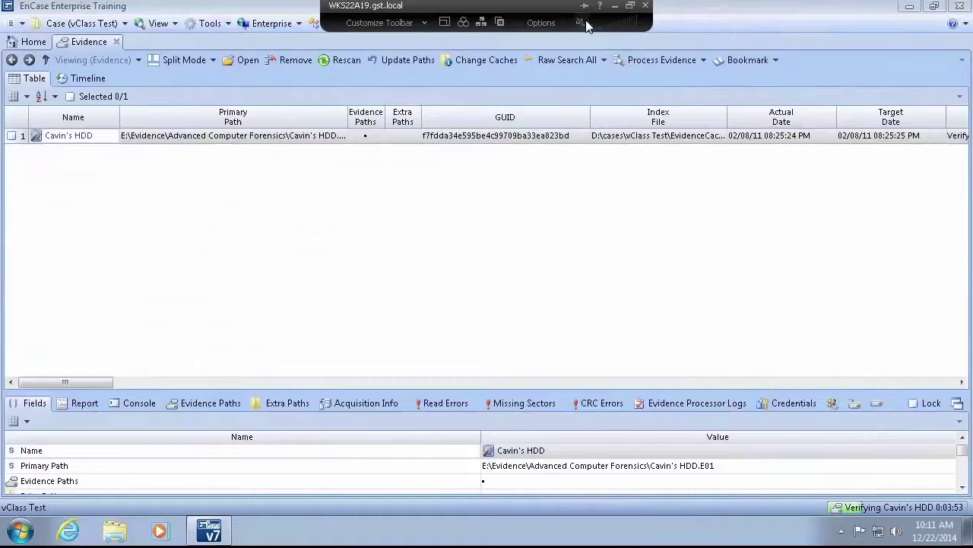
Turn on remote sound, suppress the sound alert message, and reveal hidden tray icons.
left_click(583, 23)
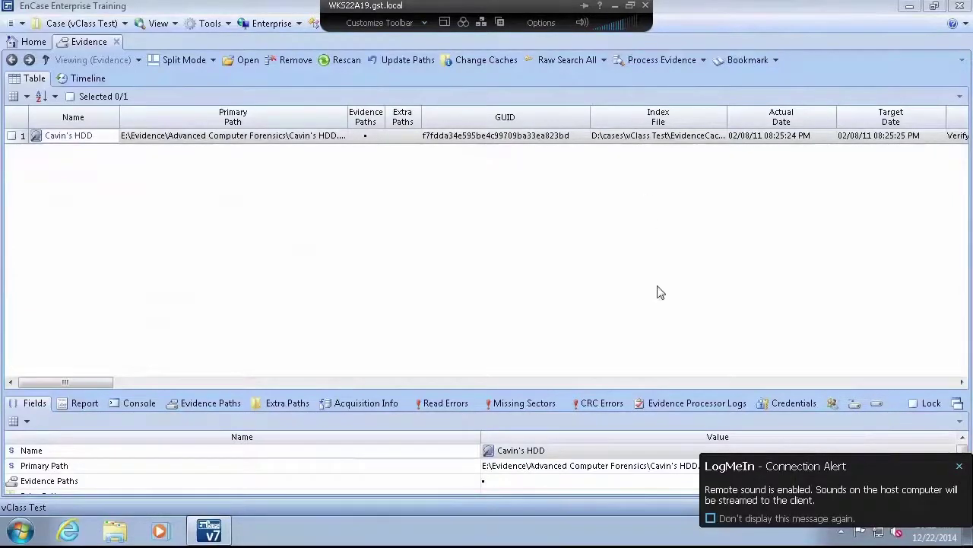
left_click(711, 517)
left_click(841, 530)
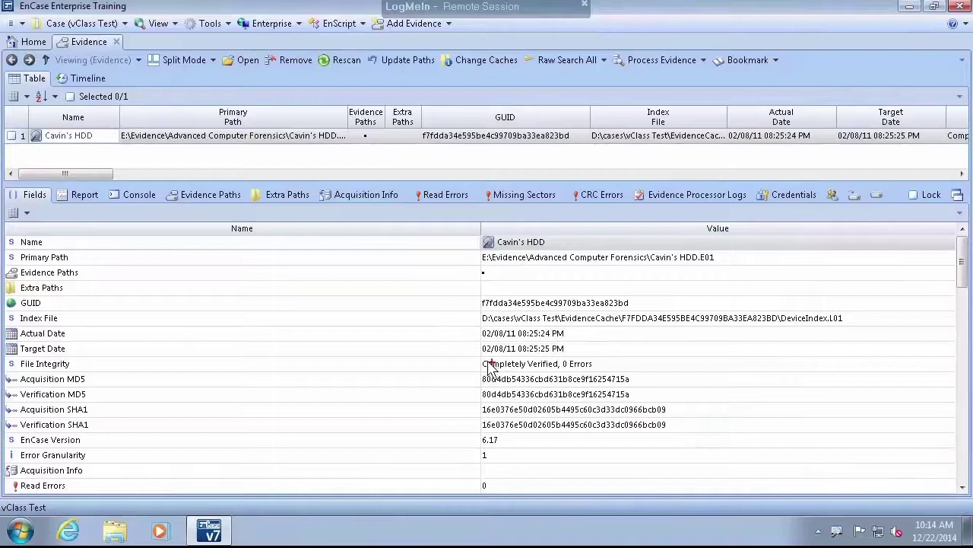
Highlight the matching File Integrity hash values, then end the LogMeIn remote control session.
mouse_move(479, 356)
left_mouse_down()
mouse_move(609, 437)
mouse_move(677, 442)
left_mouse_up()
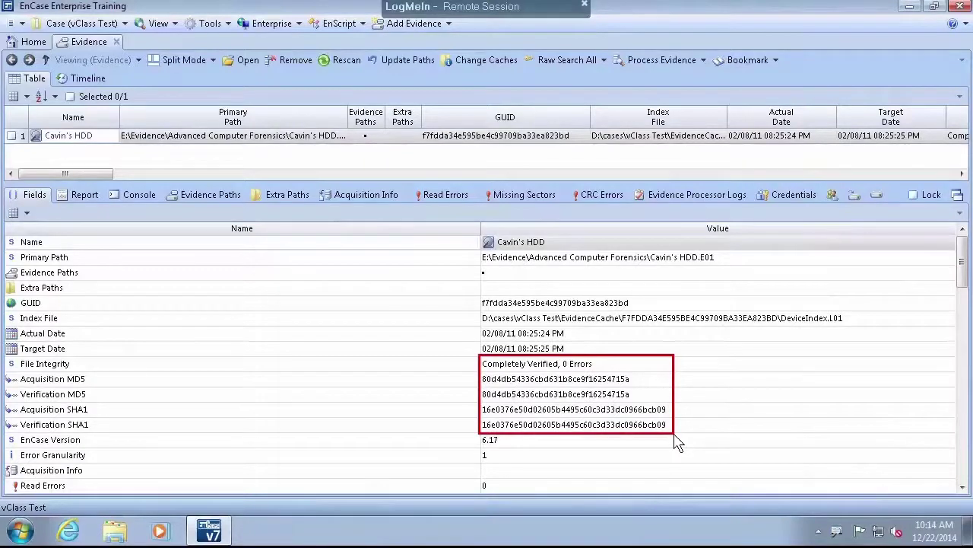
key("Escape")
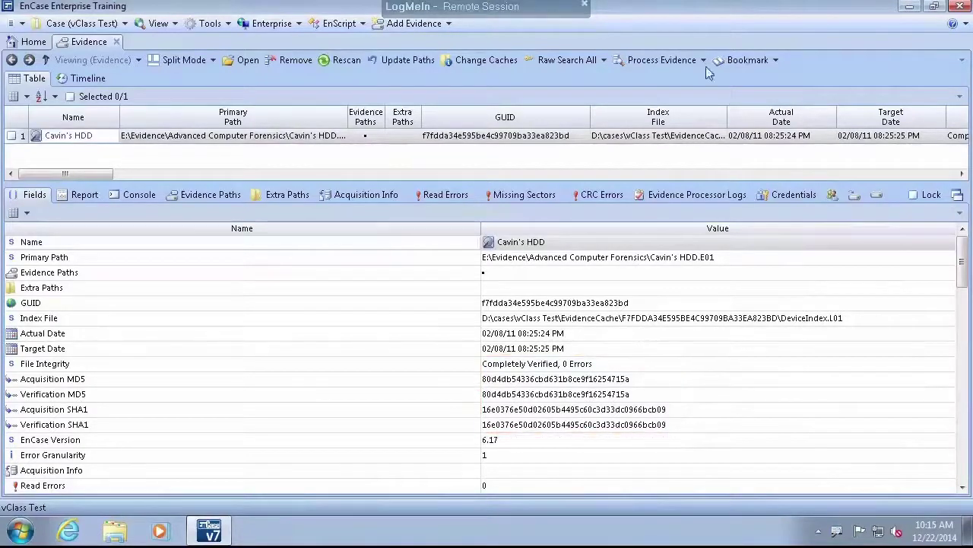
mouse_move(658, 5)
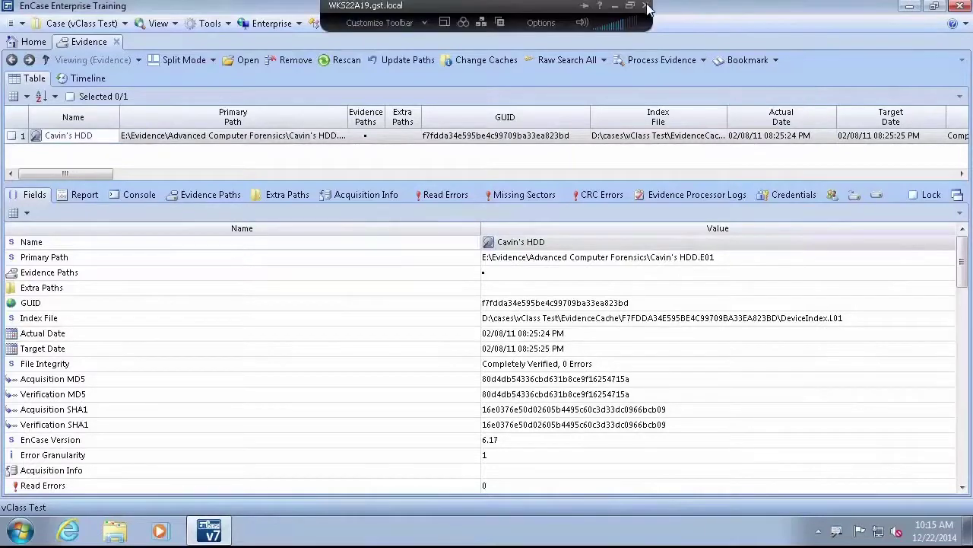
left_click(647, 6)
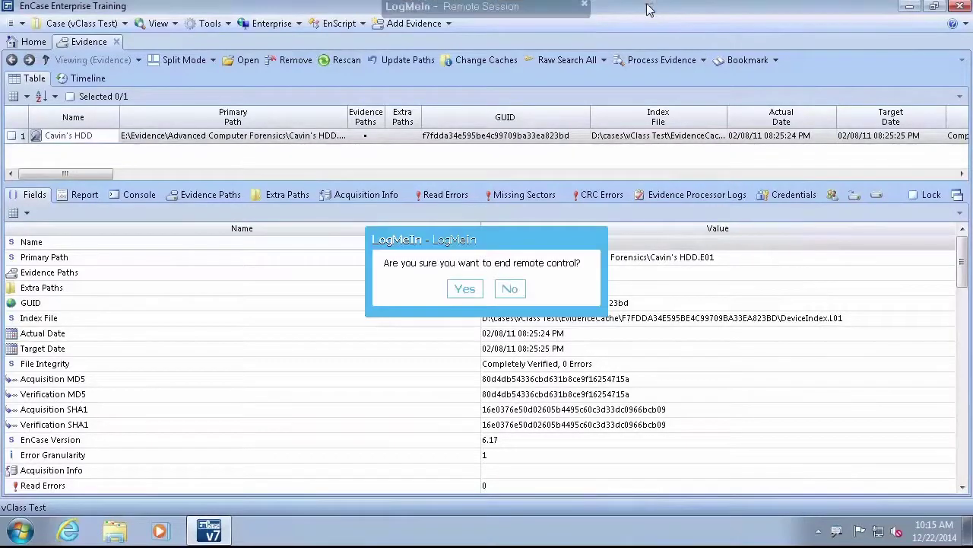
left_click(462, 286)
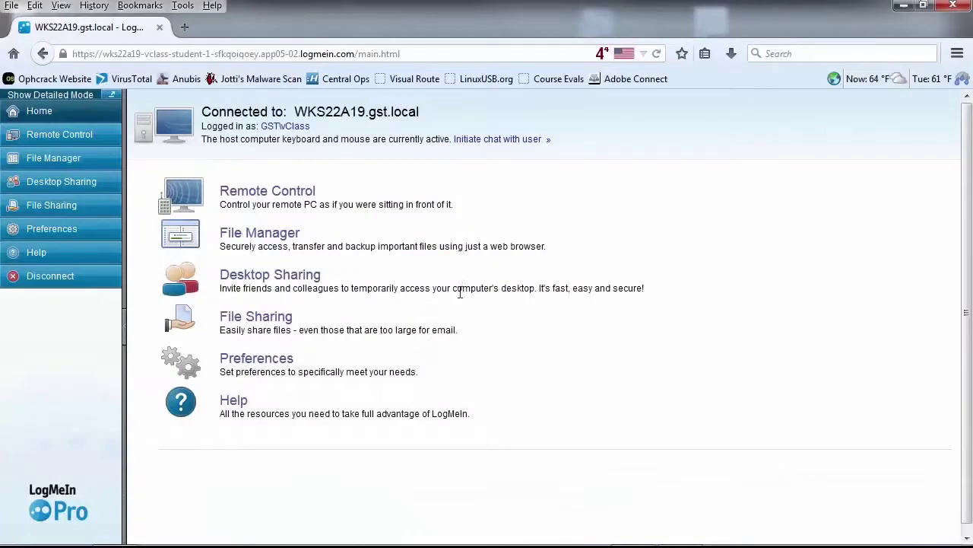
Launch the LogMeIn File Manager and reposition its window.
left_click(264, 237)
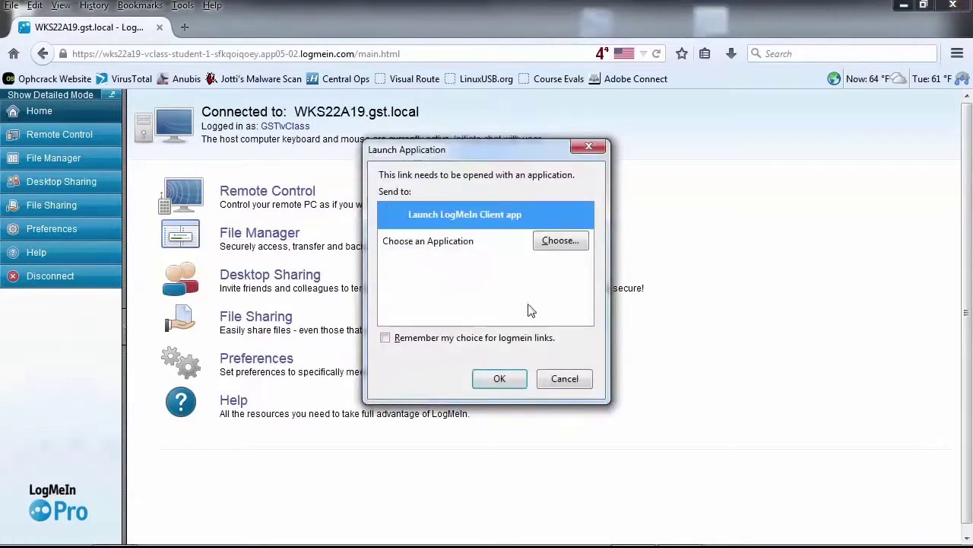
left_click(500, 379)
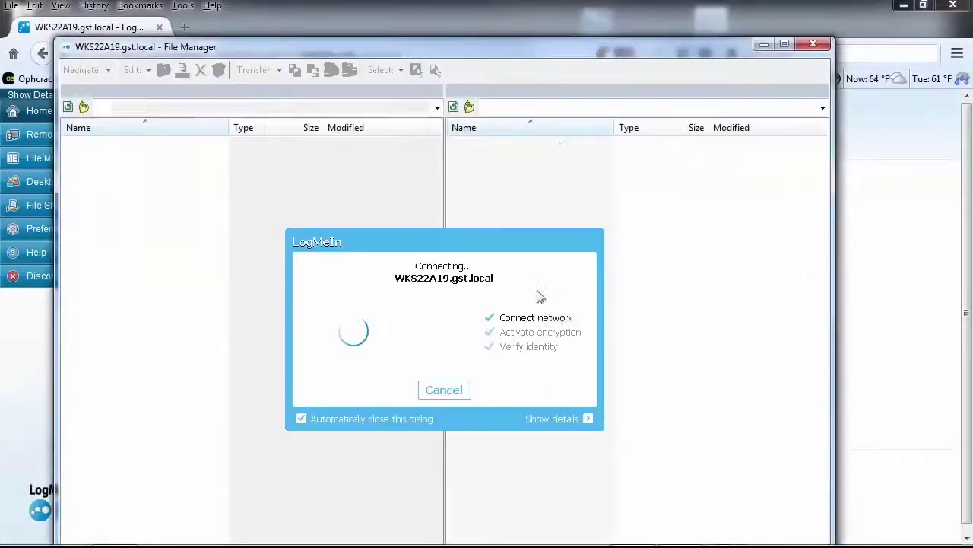
left_click_drag(603, 51, 678, 11)
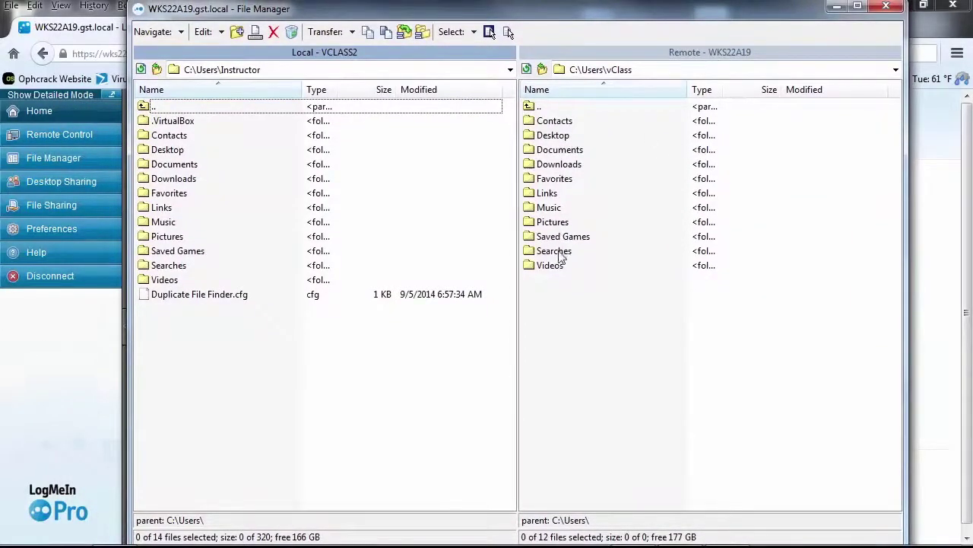
Navigate the remote pane up to C:\ and drag Take This Stuff to the local pane.
double_click(541, 109)
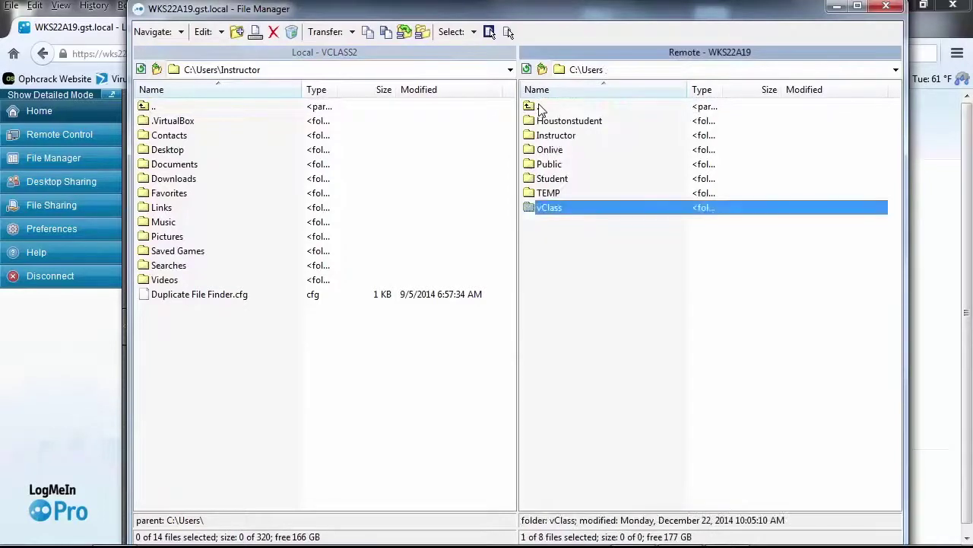
double_click(540, 109)
left_click(541, 109)
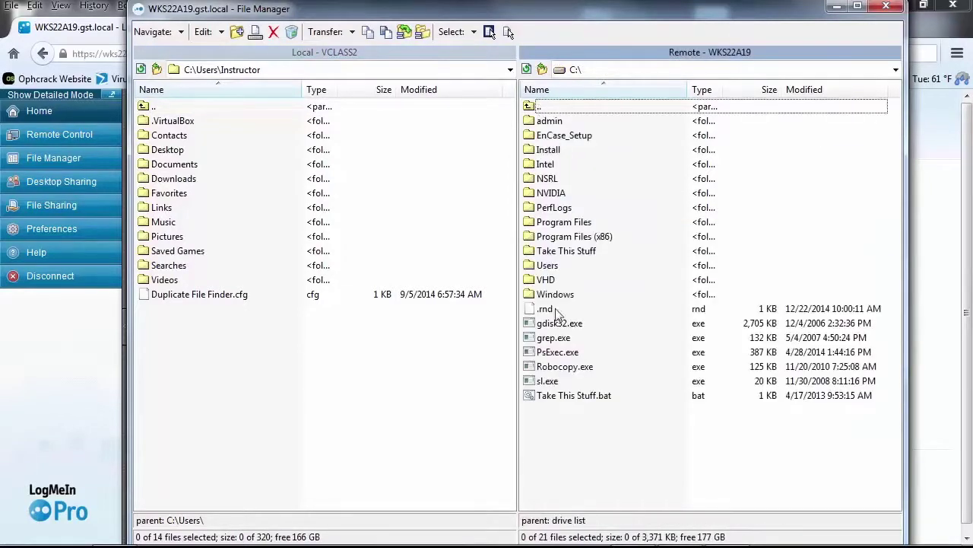
left_click(566, 255)
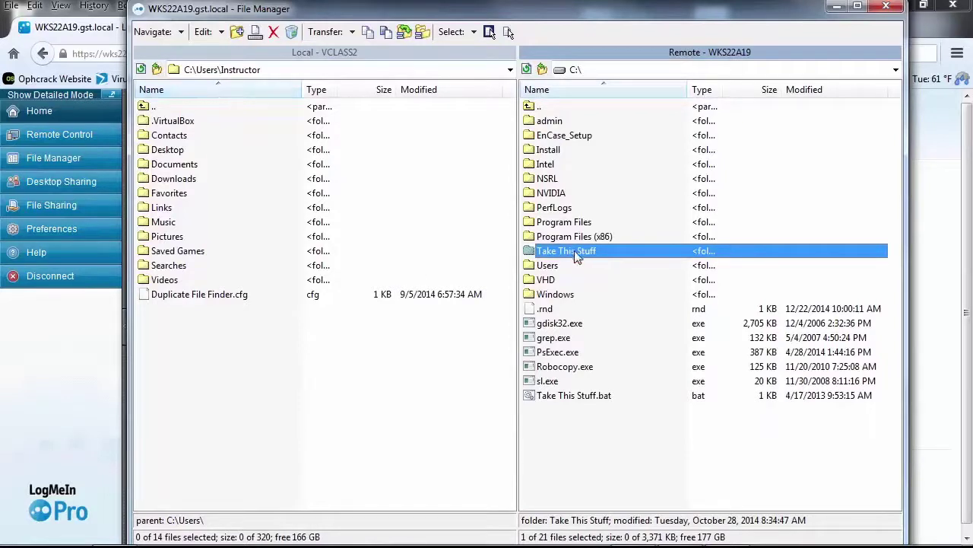
left_click_drag(574, 250, 225, 358)
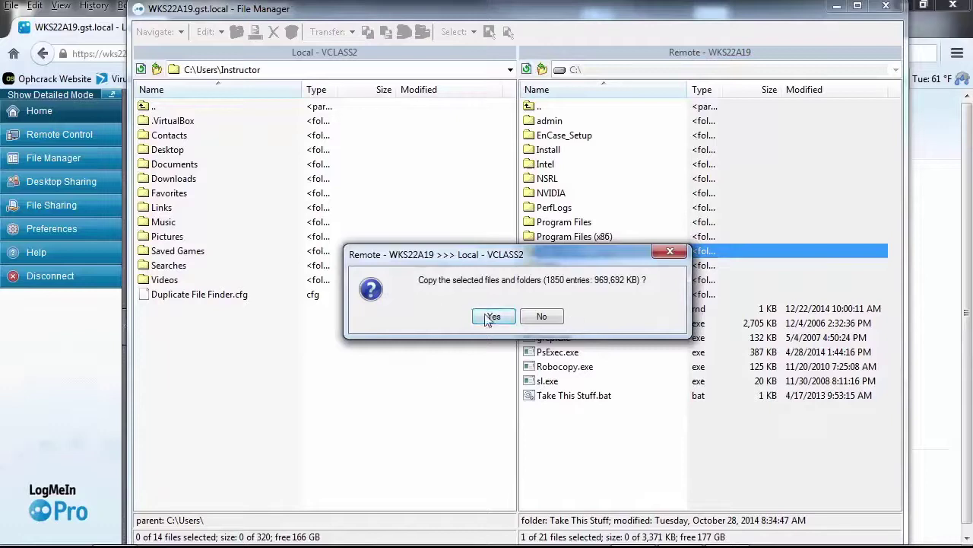
Confirm copying the 1850 entries of Take This Stuff to C:\Users\Instructor.
left_click(490, 316)
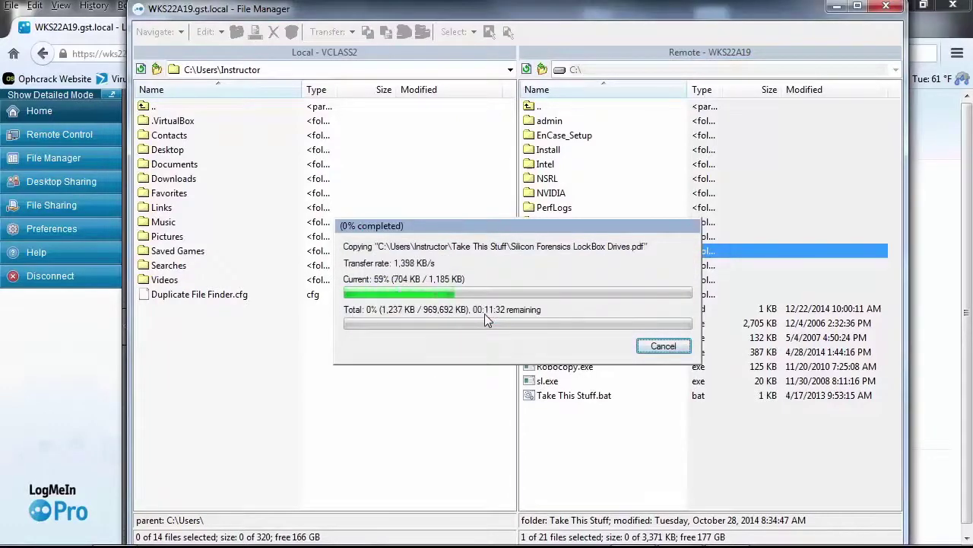